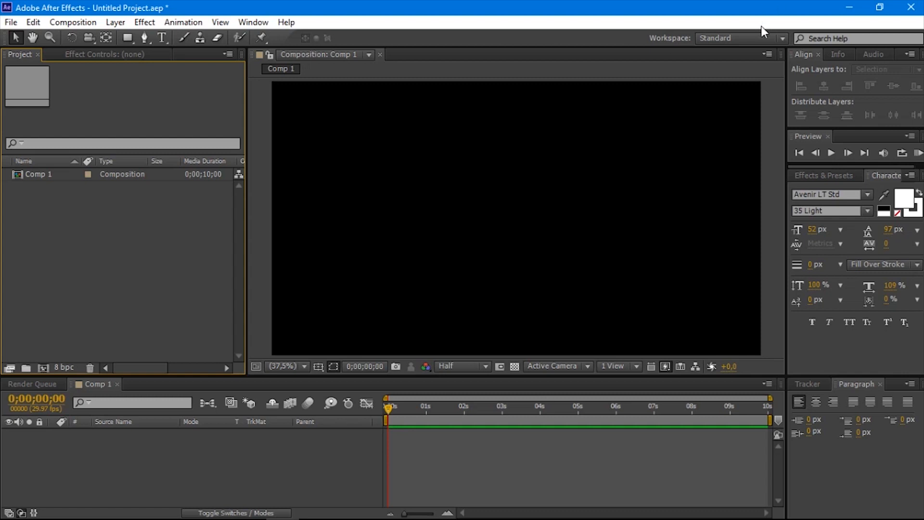
# Step: Create a text layer reading "YCNET." near the composition's centre and set its font size to 161 px
pyautogui.click(169, 34)
pyautogui.click(449, 212)
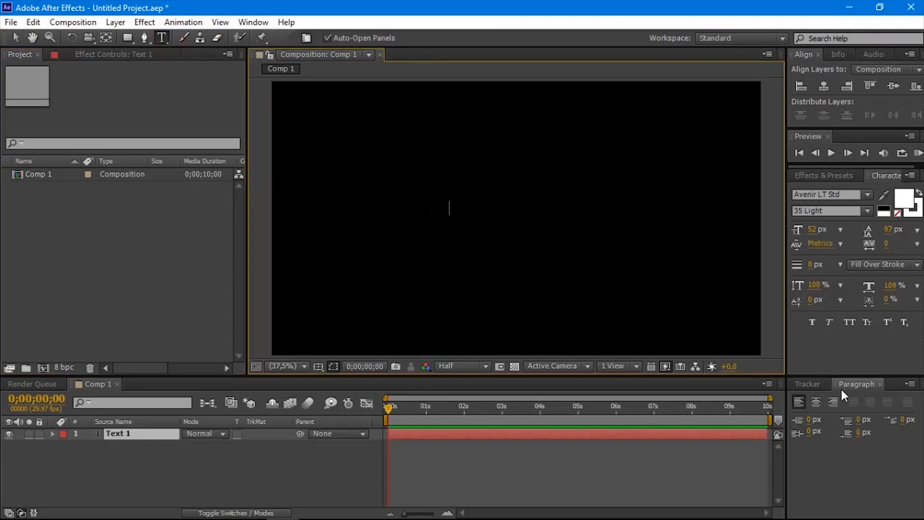
pyautogui.write('YCNET.')
pyautogui.hotkey('ctrl', 'a')
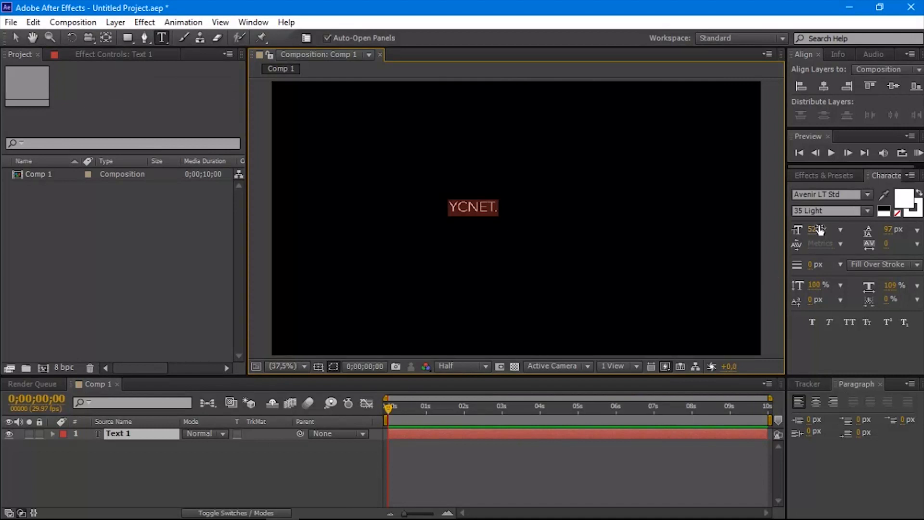
pyautogui.moveTo(817, 231); pyautogui.dragTo(849, 200)
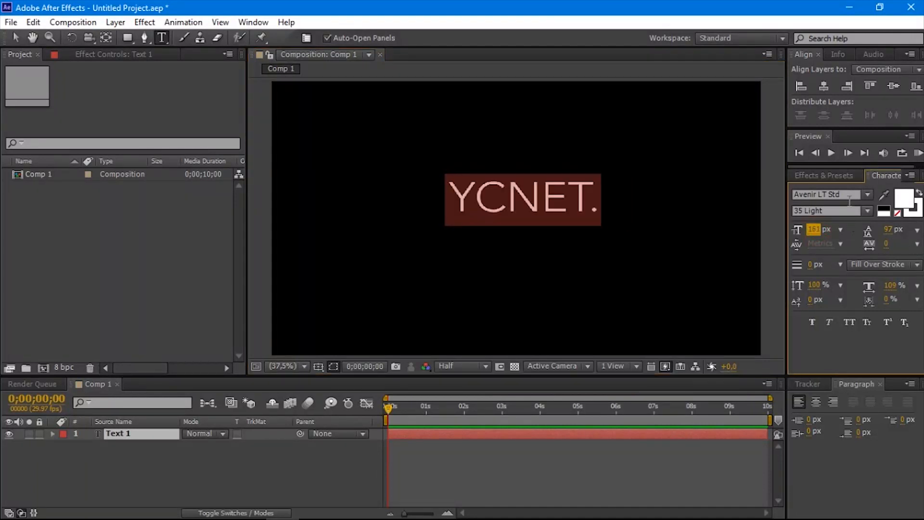
# Step: Change the "YCNET." text's font to Bebas Neue
pyautogui.click(868, 195)
pyautogui.scroll(-10, 848, 345)
pyautogui.scroll(12, 844, 347)
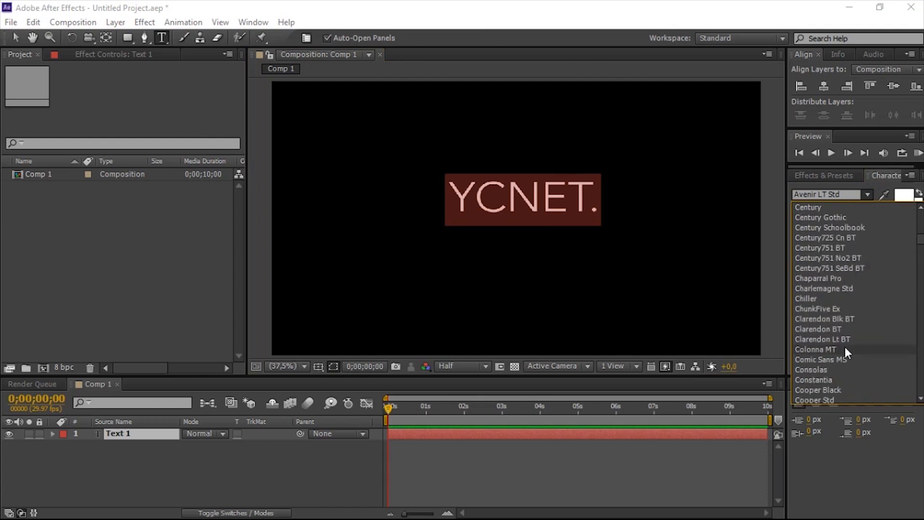
pyautogui.scroll(-1, 815, 270)
pyautogui.scroll(1, 818, 270)
pyautogui.click(836, 249)
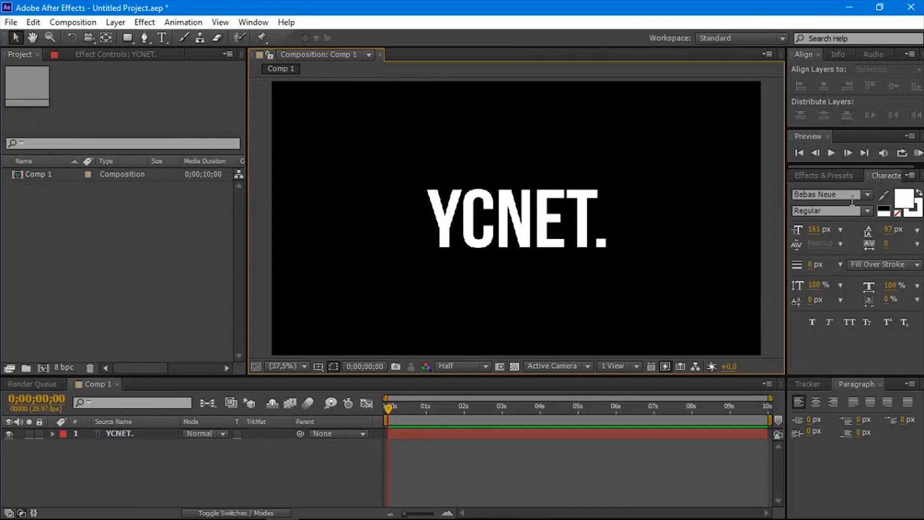
# Step: Apply the Distort Ripple effect to the "YCNET." text and place its center on the period at about 1290.7, 637.3
pyautogui.click(833, 175)
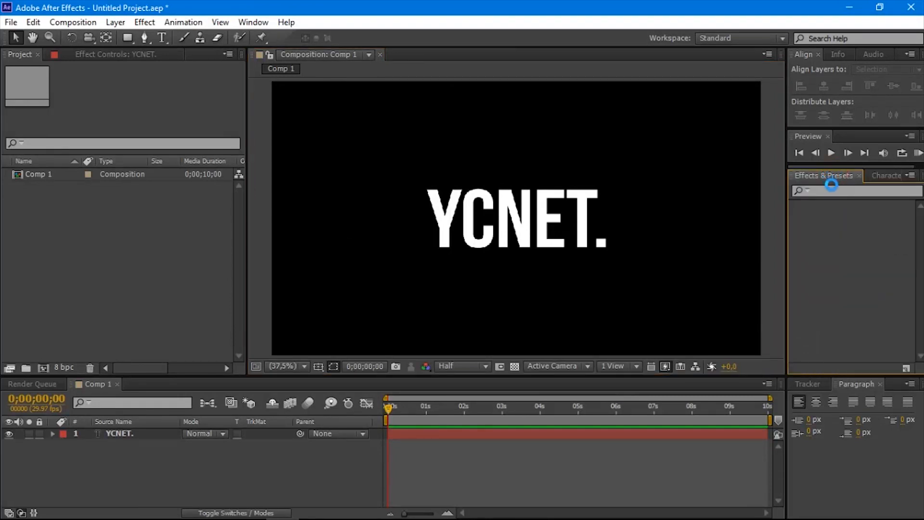
pyautogui.click(887, 191)
pyautogui.write('rippl')
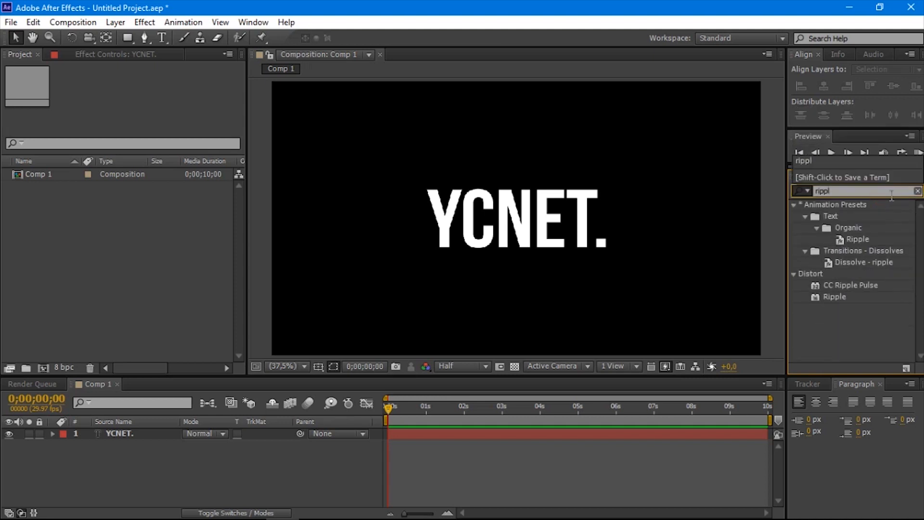
pyautogui.click(837, 297)
pyautogui.moveTo(835, 301); pyautogui.dragTo(510, 227)
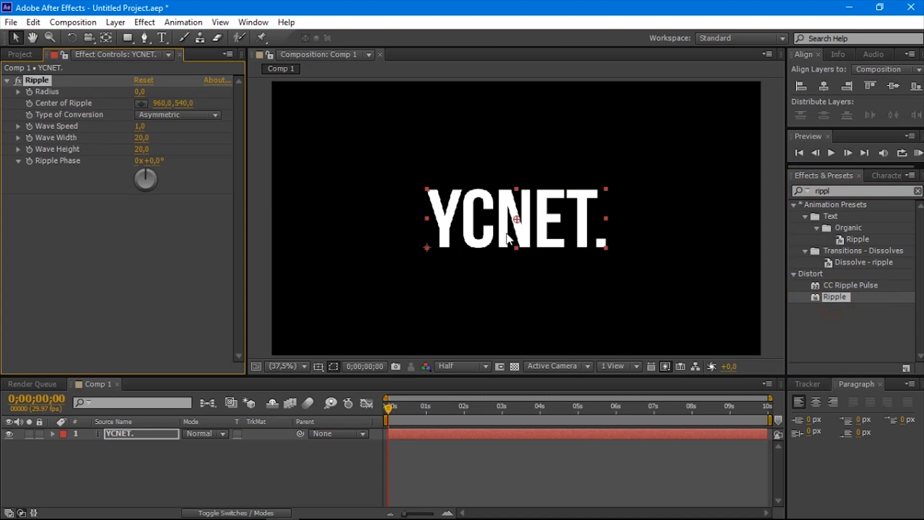
pyautogui.click(143, 105)
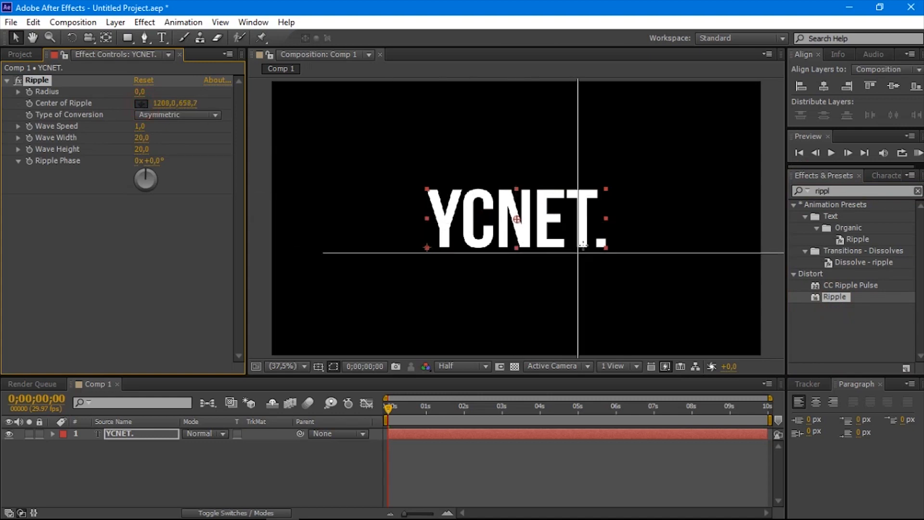
pyautogui.click(599, 244)
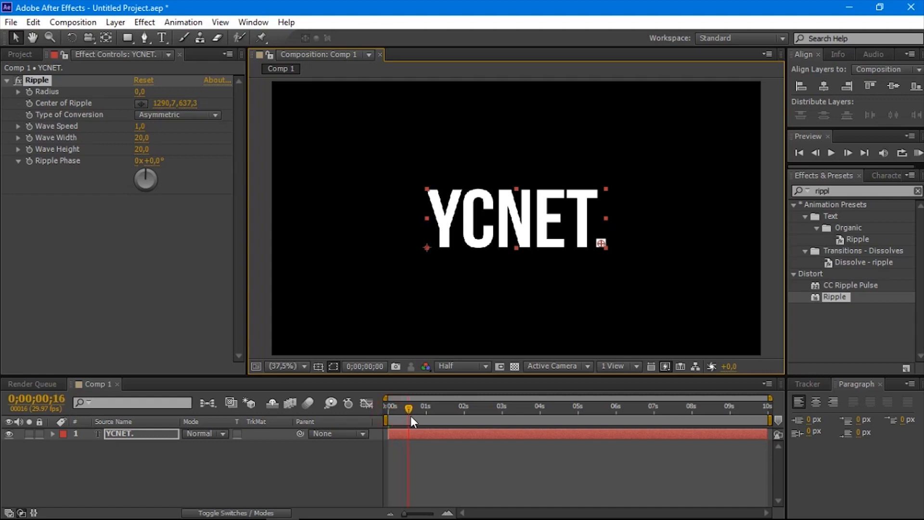
# Step: Keyframe the Ripple radius with 0 at 0;00;01;15 and 100 at the start of the composition
pyautogui.moveTo(410, 416); pyautogui.dragTo(446, 426)
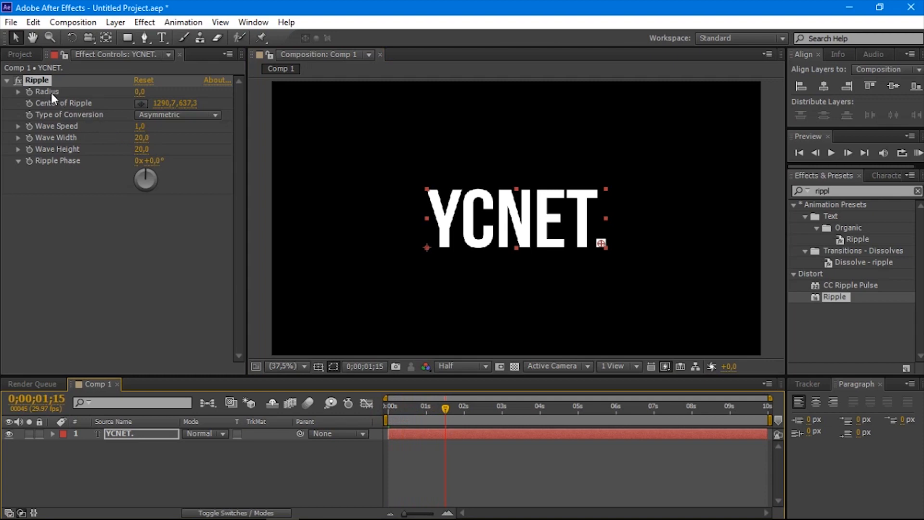
pyautogui.click(29, 91)
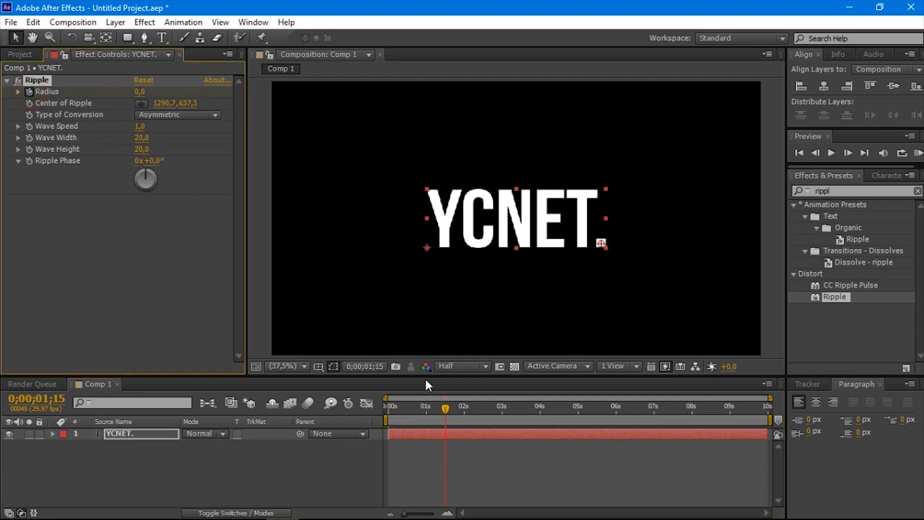
pyautogui.moveTo(443, 408); pyautogui.dragTo(339, 404)
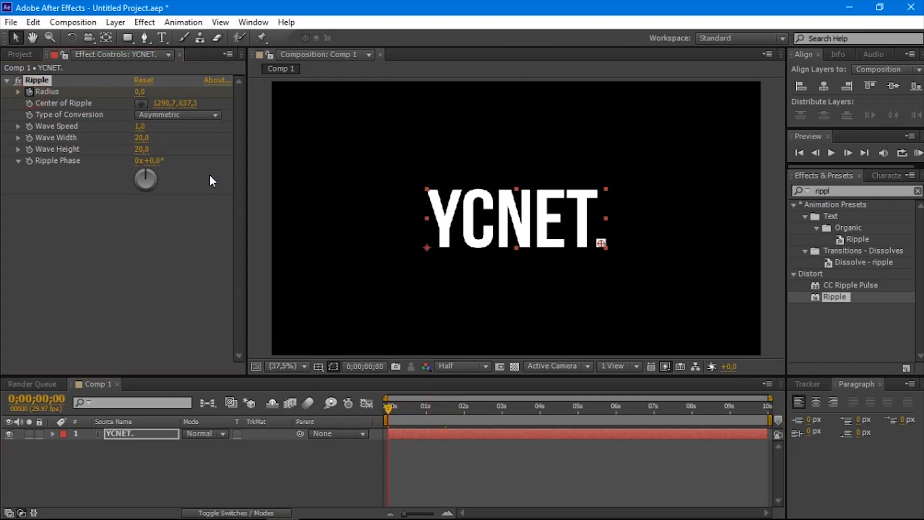
pyautogui.moveTo(140, 91); pyautogui.dragTo(535, 154)
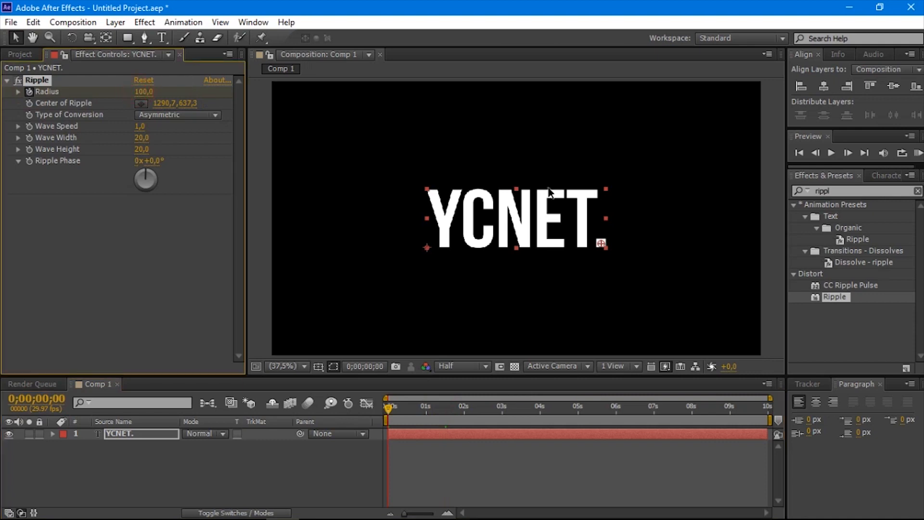
# Step: Preview the ripple animation from the beginning and return to the first frame
pyautogui.press('space')
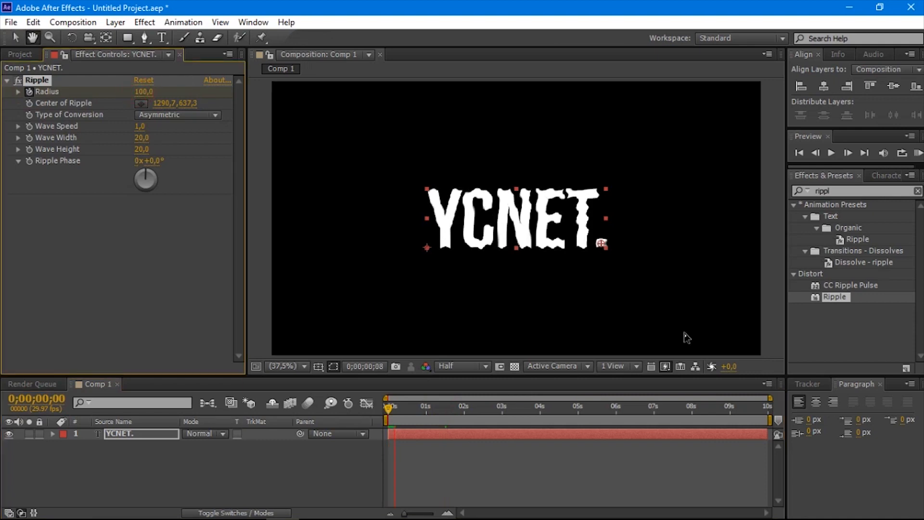
pyautogui.click(479, 402)
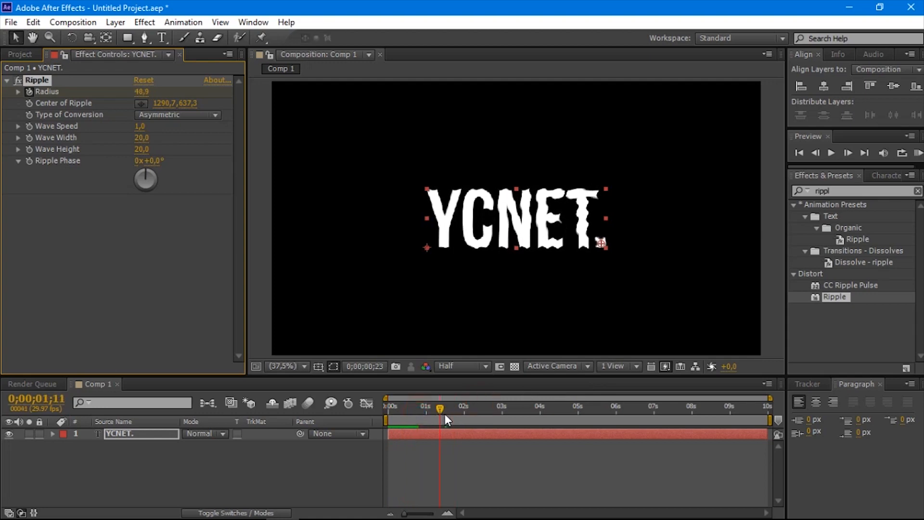
pyautogui.press('Home')
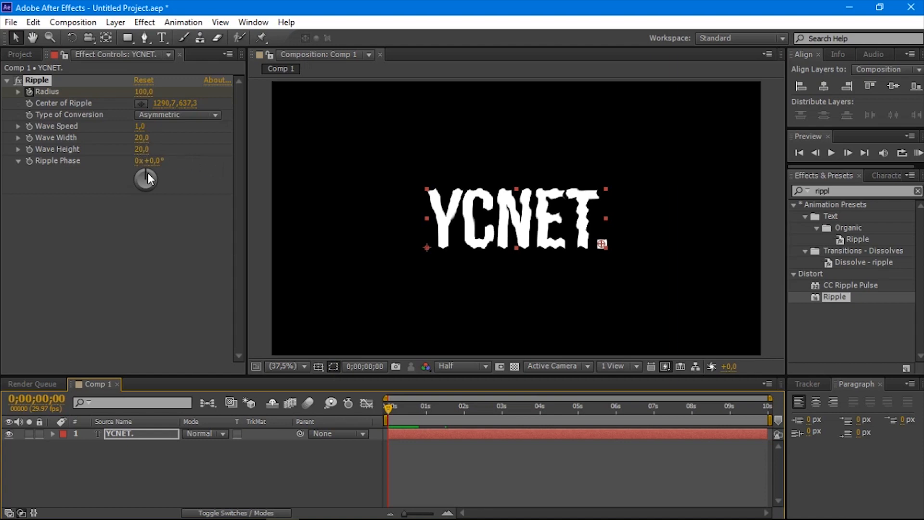
# Step: Set the Ripple effect's Wave Height to 39 and Wave Width to 21.8, checking the distortion near the start
pyautogui.click(144, 149)
pyautogui.moveTo(158, 151); pyautogui.dragTo(163, 152)
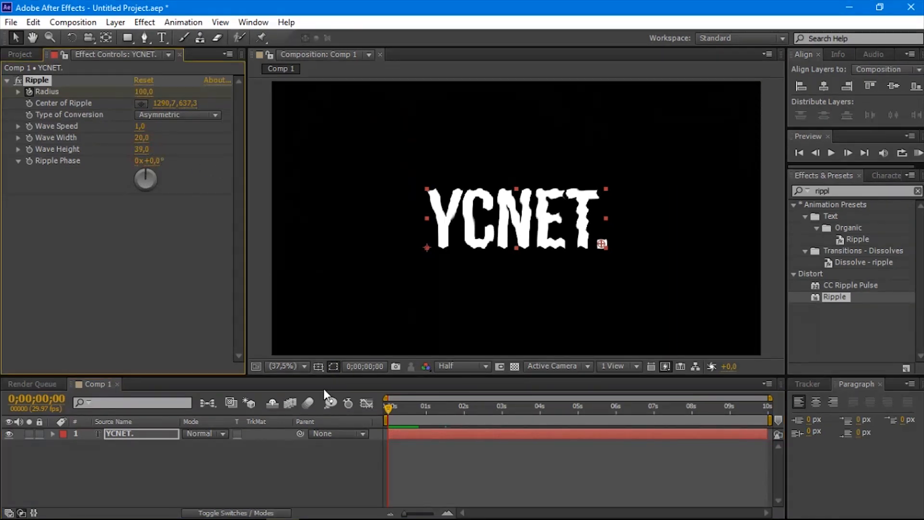
pyautogui.moveTo(394, 410); pyautogui.dragTo(393, 409)
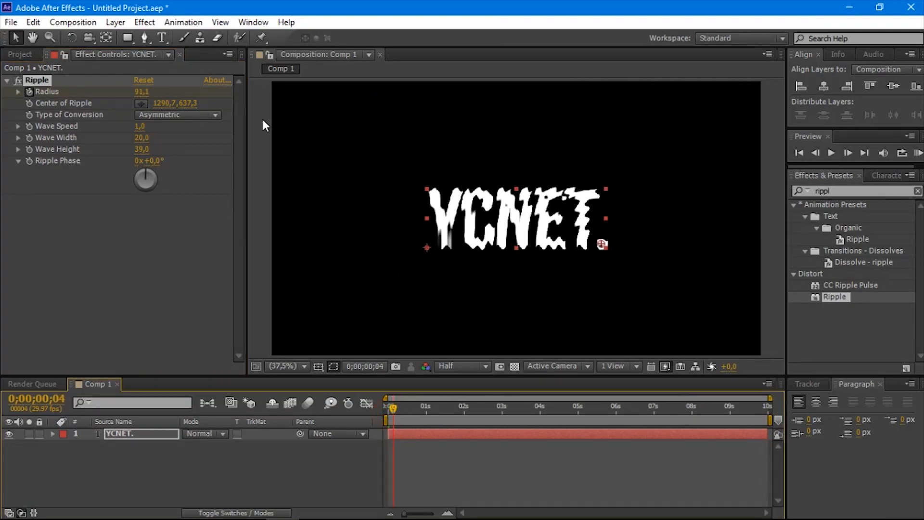
pyautogui.click(144, 138)
pyautogui.moveTo(160, 140); pyautogui.dragTo(157, 140)
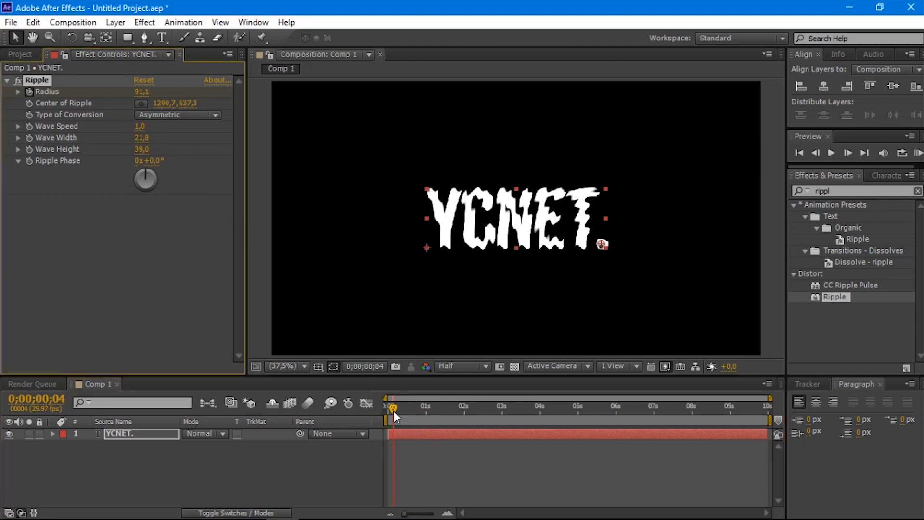
# Step: Lower the composition's preview resolution to Third and preview the ripple animation from the start
pyautogui.moveTo(416, 416); pyautogui.dragTo(323, 420)
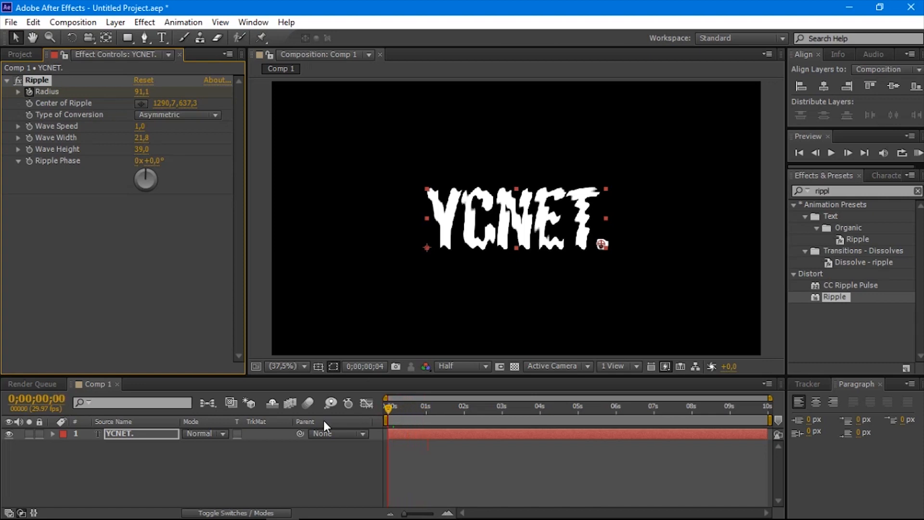
pyautogui.click(472, 366)
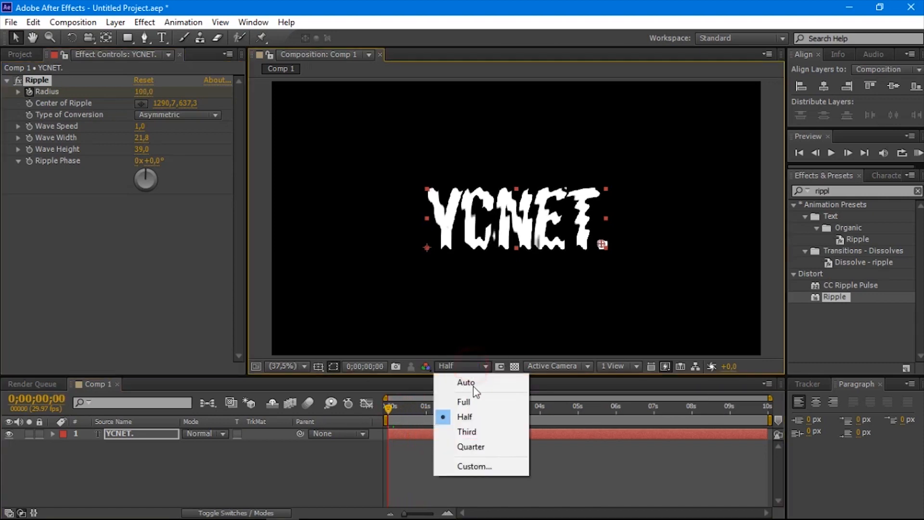
pyautogui.click(471, 431)
pyautogui.press('KP_0')
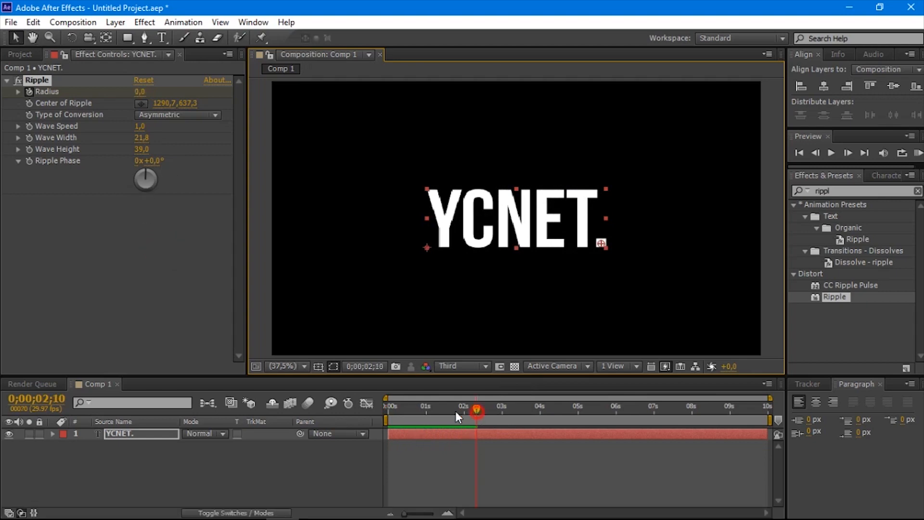
pyautogui.moveTo(394, 411); pyautogui.dragTo(371, 413)
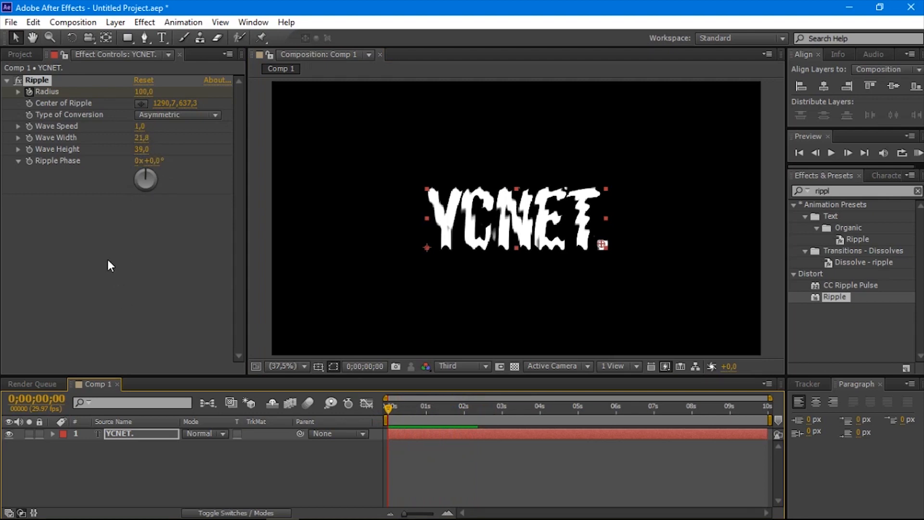
# Step: Set the Ripple effect's Wave Speed to 1.8 and preview the animation
pyautogui.click(141, 126)
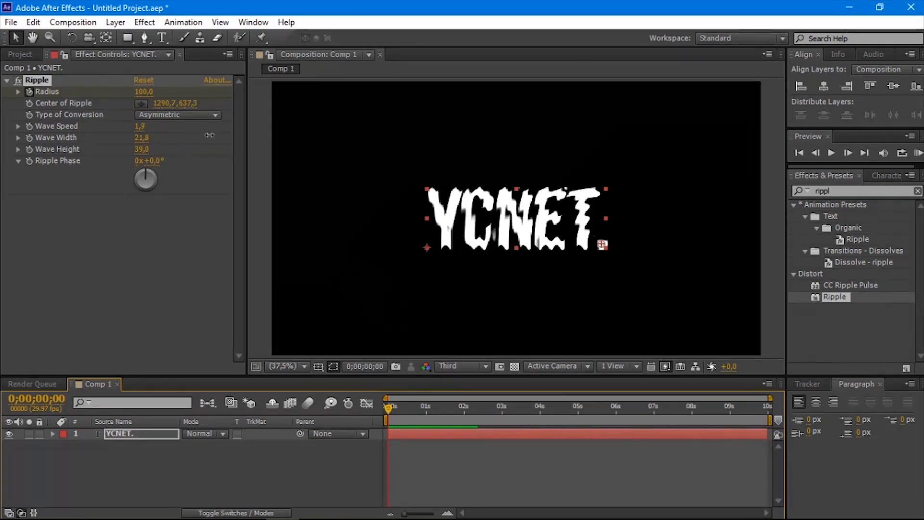
pyautogui.moveTo(208, 137); pyautogui.dragTo(208, 138)
pyautogui.press('space')
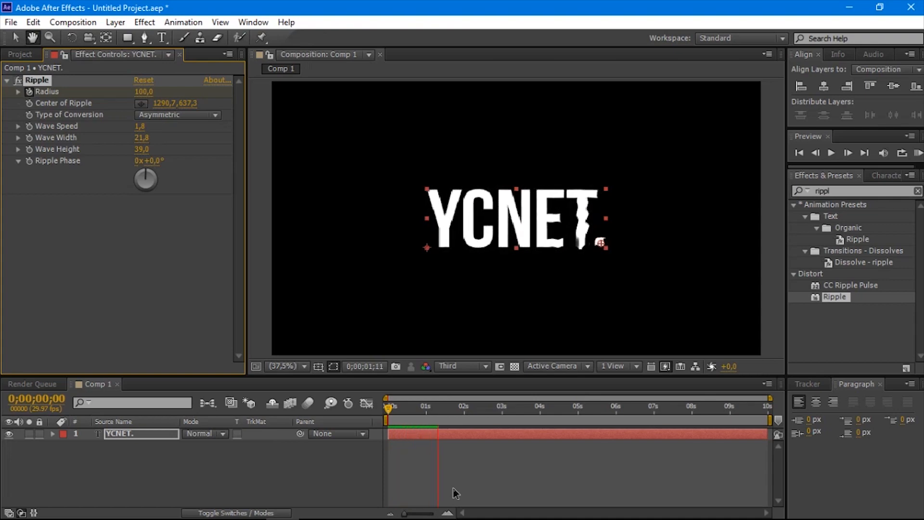
pyautogui.press('space')
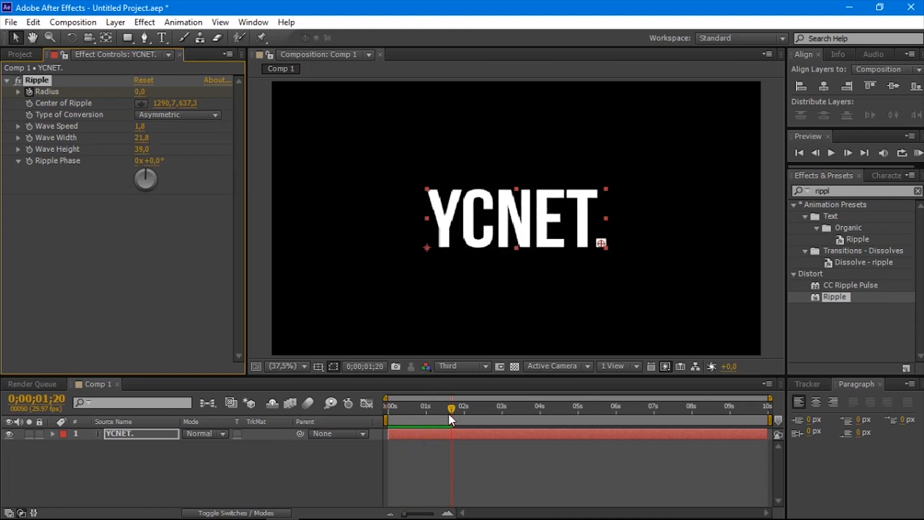
# Step: Return to the first frame, set the Ripple effect's Wave Speed to 2.5 and preview the animation
pyautogui.moveTo(448, 414); pyautogui.dragTo(317, 420)
pyautogui.moveTo(144, 127); pyautogui.dragTo(196, 132)
pyautogui.press('space')
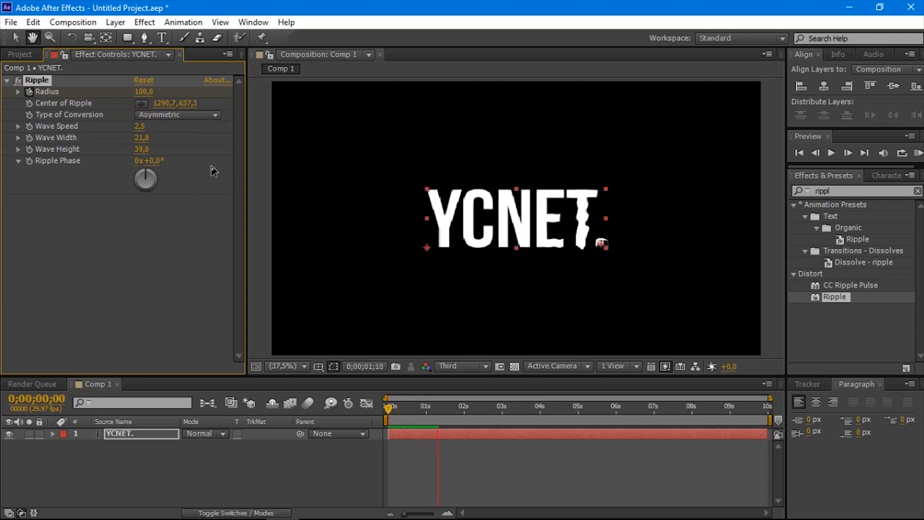
pyautogui.press('space')
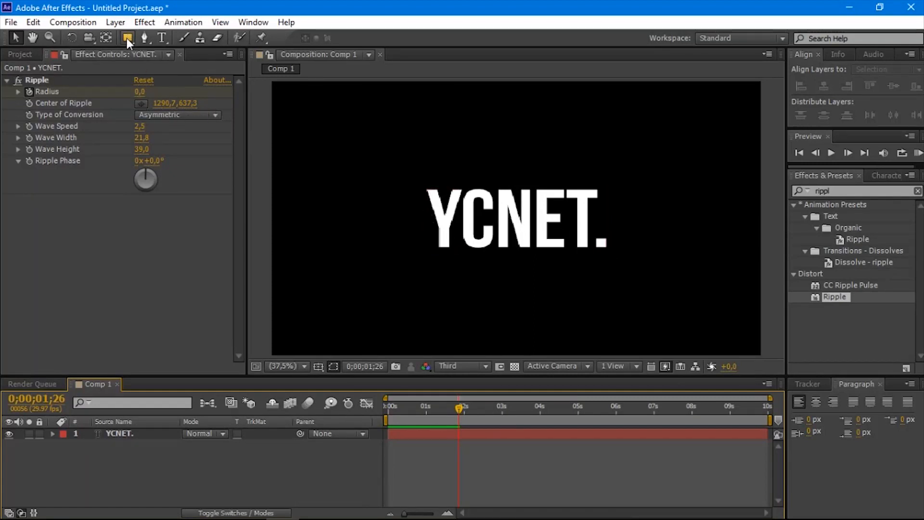
# Step: Draw a small elliptical mask around the period on the "YCNET." text layer
pyautogui.click(140, 434)
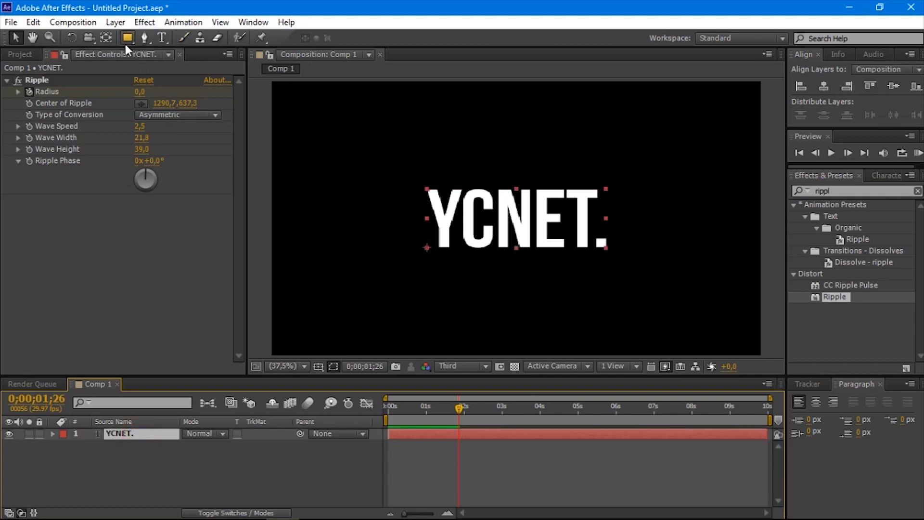
pyautogui.moveTo(127, 38); pyautogui.dragTo(180, 64)
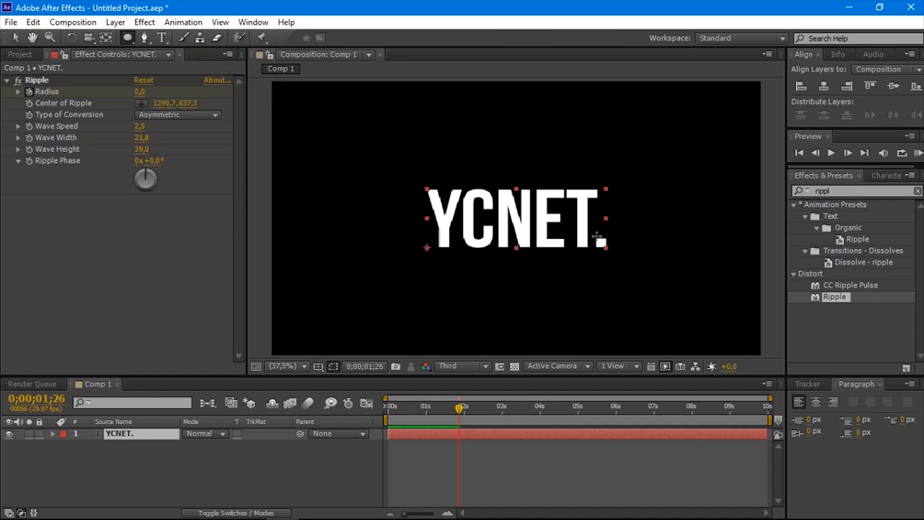
pyautogui.moveTo(592, 233); pyautogui.dragTo(609, 251)
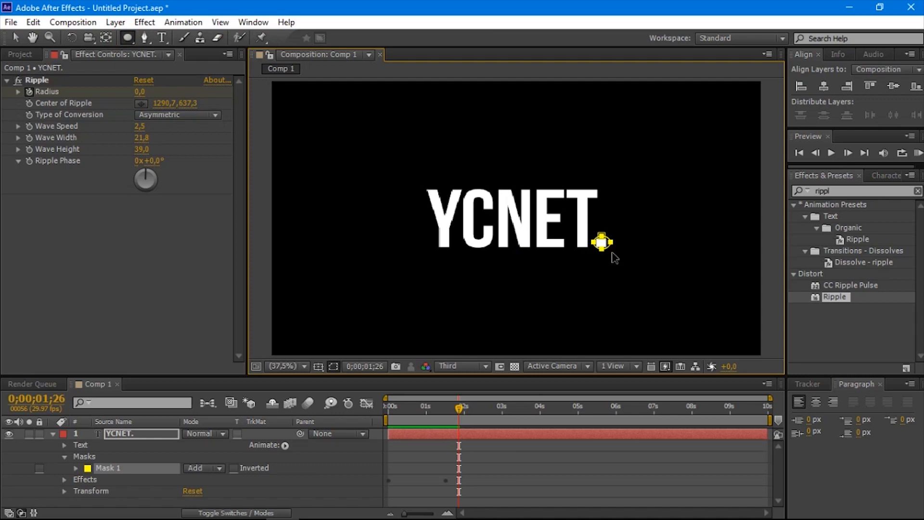
# Step: Duplicate the elliptical mask and delete the copy
pyautogui.hotkey('ctrl', 'd')
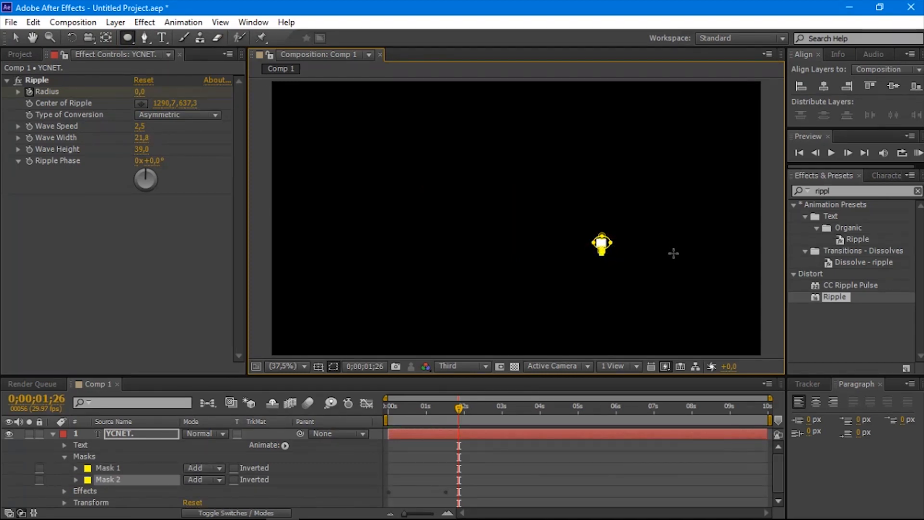
pyautogui.press('Delete')
# Step: Adjust the elliptical mask with the Selection tool so it is centred around the period
pyautogui.click(16, 37)
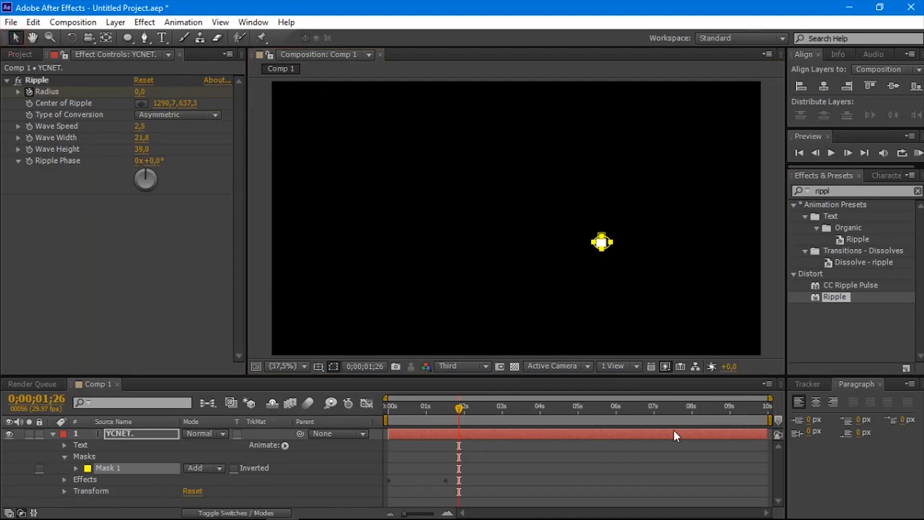
pyautogui.click(612, 248)
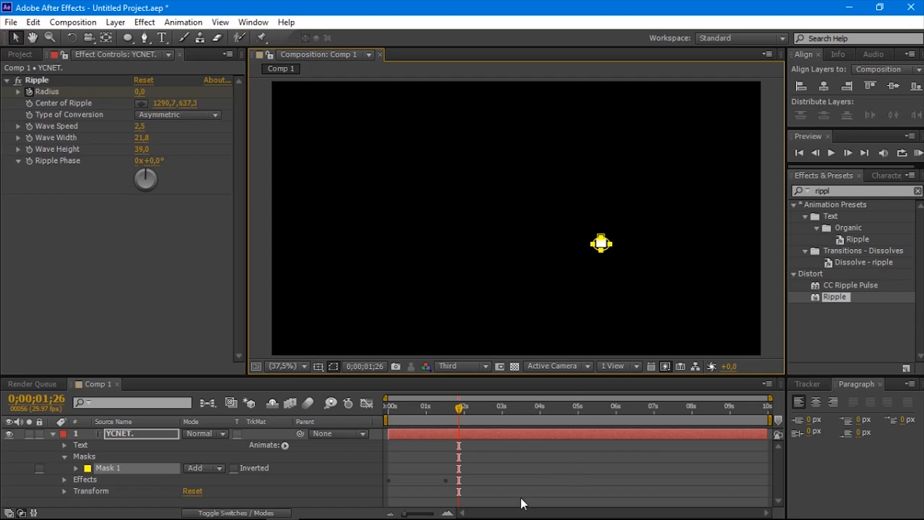
# Step: Expand Mask 1 of the "YCNET." layer and start a Mask Path keyframe at the first frame
pyautogui.click(76, 468)
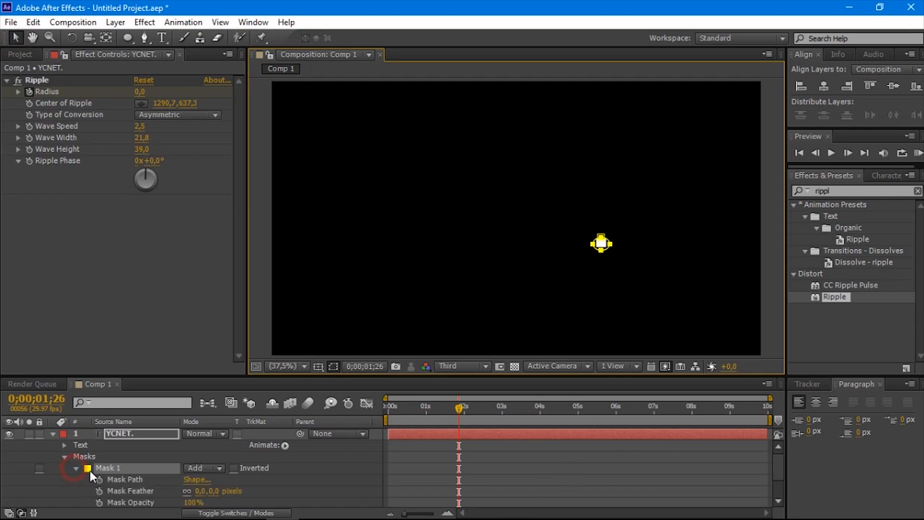
pyautogui.scroll(-1, 580, 421)
pyautogui.moveTo(455, 412); pyautogui.dragTo(345, 407)
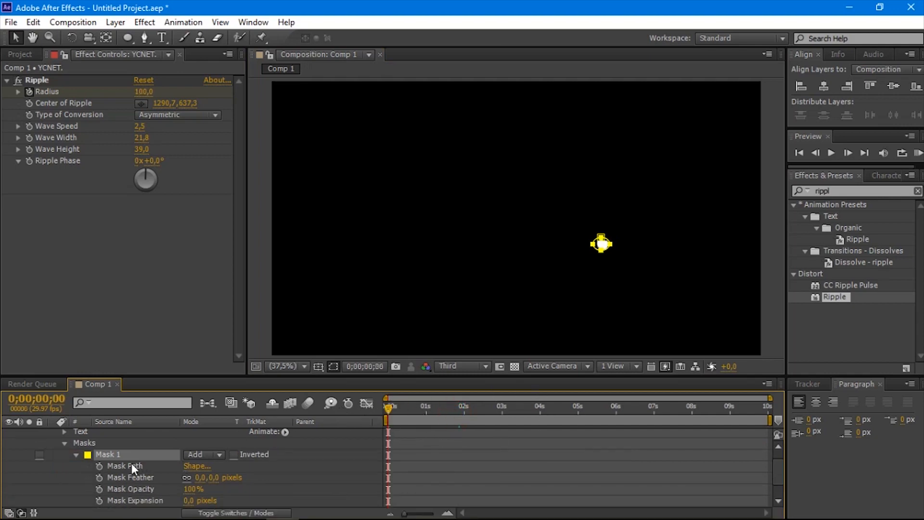
pyautogui.click(99, 466)
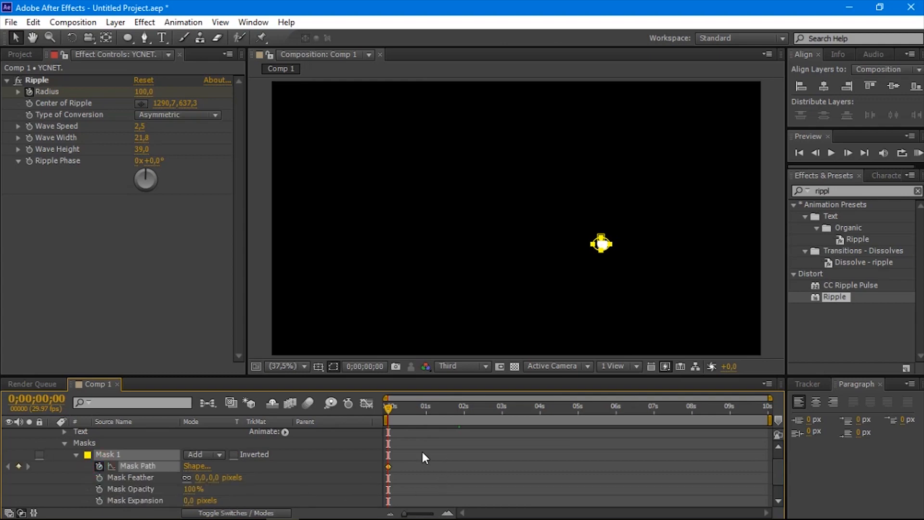
# Step: At 0;00;00;20, move the lower, left and upper points of Mask 1 outward to form a diamond around the "YCNET." text
pyautogui.click(387, 407)
pyautogui.moveTo(411, 408); pyautogui.dragTo(413, 414)
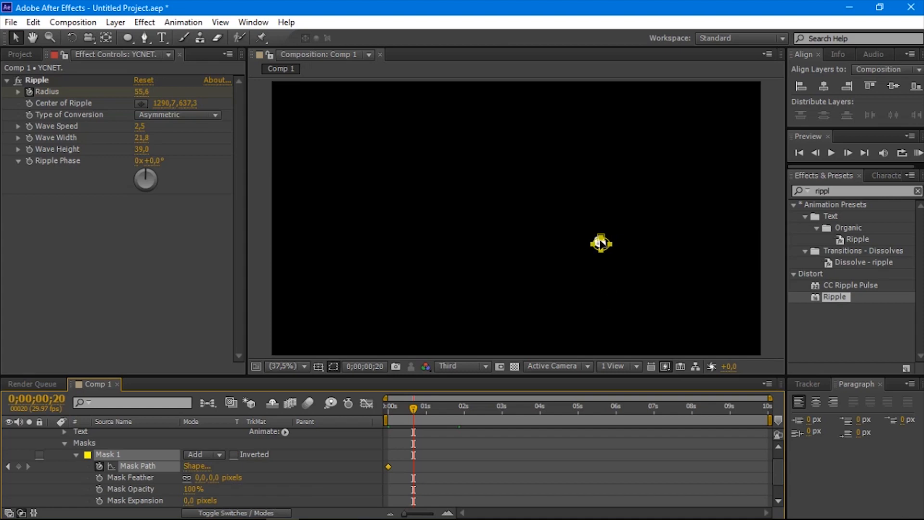
pyautogui.click(439, 340)
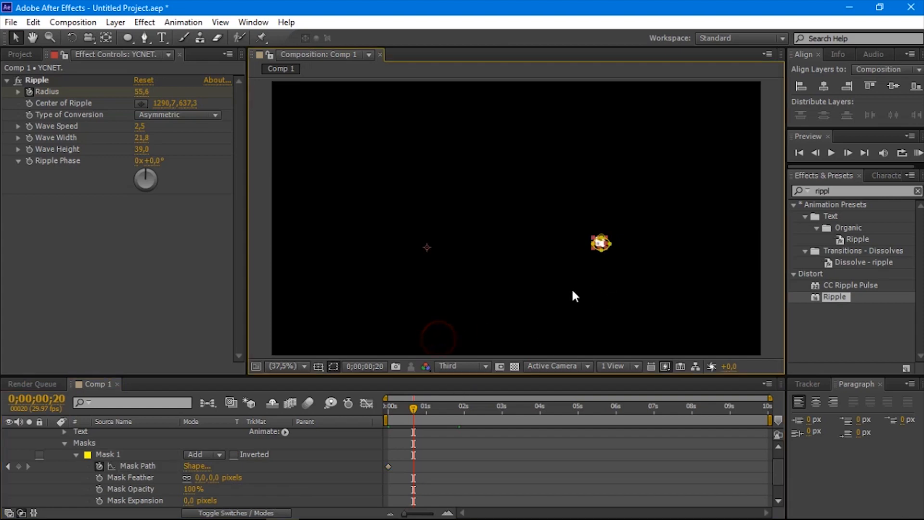
pyautogui.click(605, 256)
pyautogui.press('.')
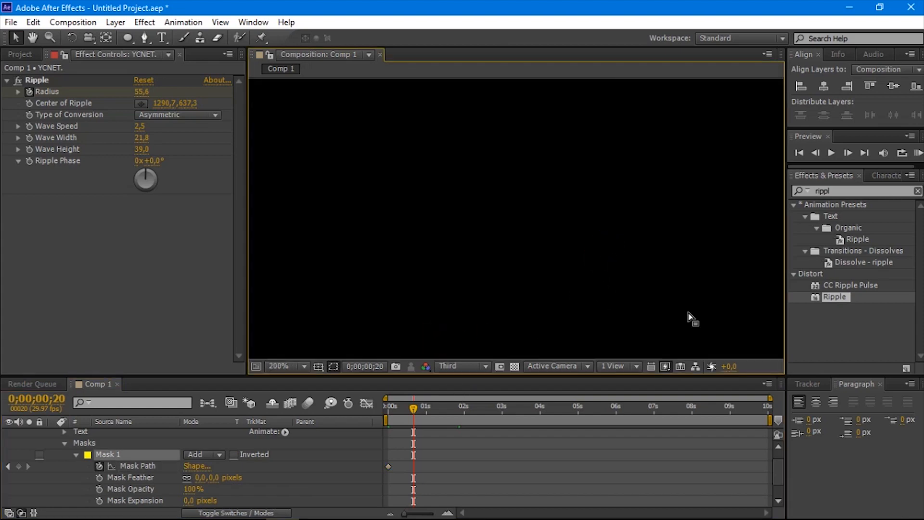
pyautogui.moveTo(630, 267); pyautogui.dragTo(499, 308)
pyautogui.moveTo(616, 254); pyautogui.dragTo(378, 242)
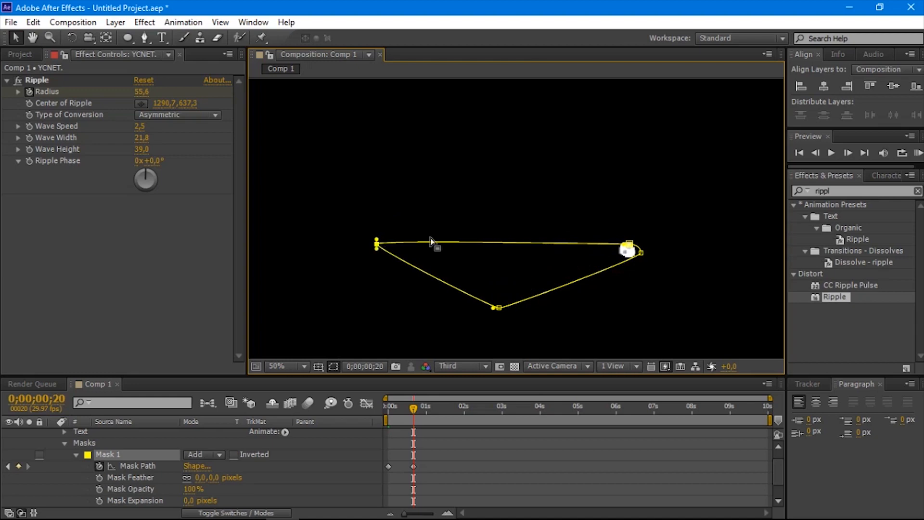
pyautogui.moveTo(628, 241); pyautogui.dragTo(518, 145)
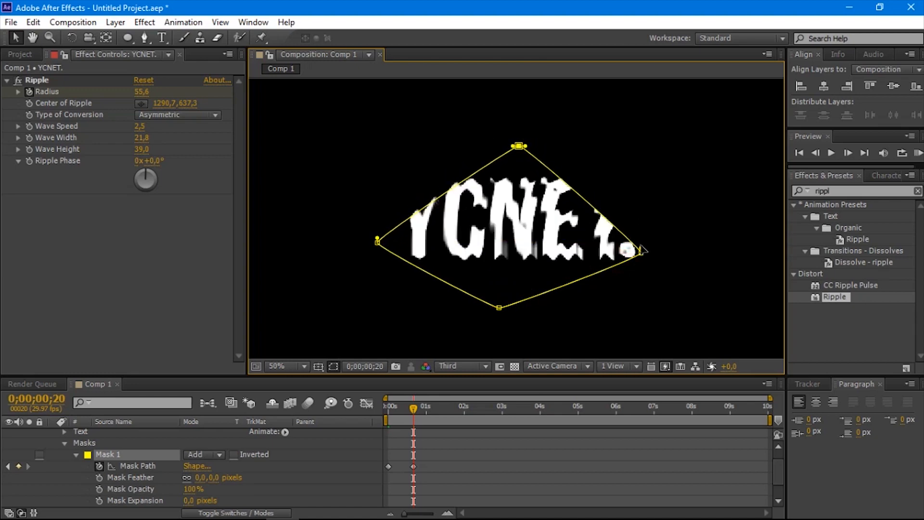
# Step: Extend the curve handles of the mask's points to form a smooth rounded outline enclosing the whole "YCNET." text
pyautogui.moveTo(642, 252); pyautogui.dragTo(653, 127)
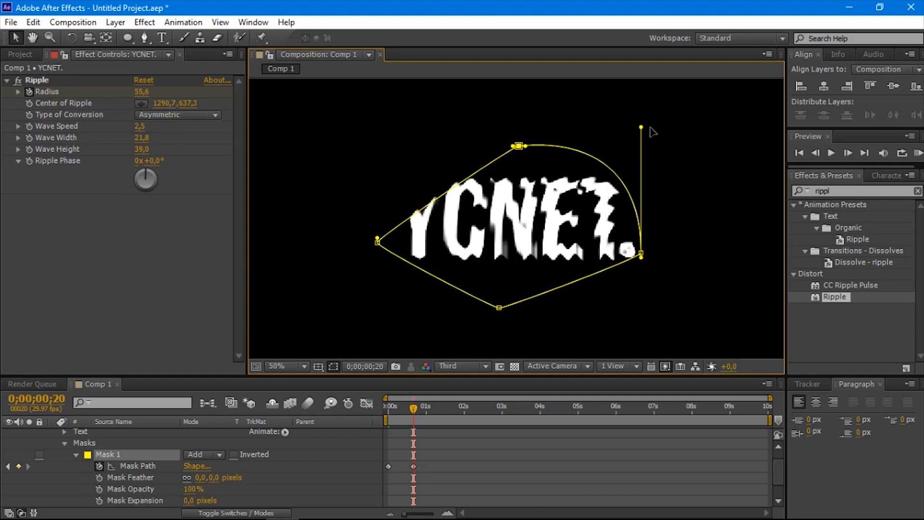
pyautogui.click(642, 254)
pyautogui.moveTo(643, 259); pyautogui.dragTo(641, 330)
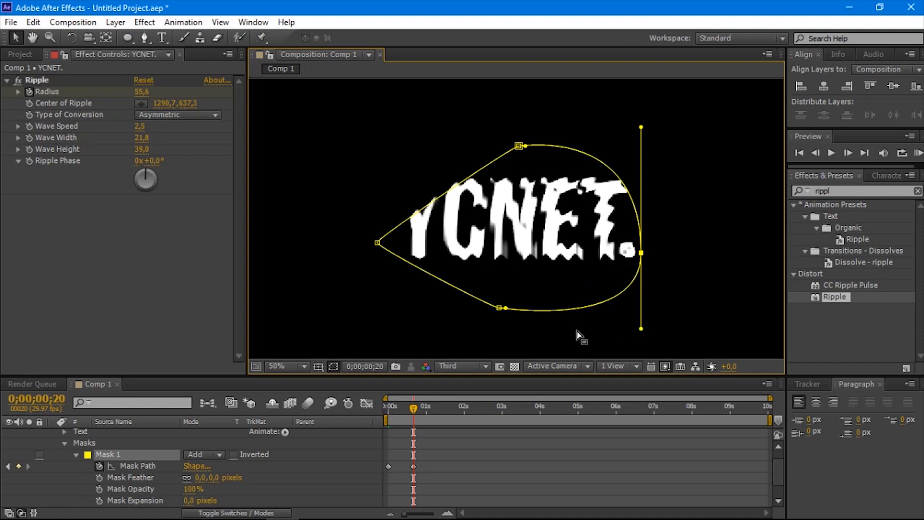
pyautogui.click(499, 308)
pyautogui.moveTo(499, 308); pyautogui.dragTo(393, 309)
pyautogui.click(378, 240)
pyautogui.moveTo(377, 243); pyautogui.dragTo(367, 142)
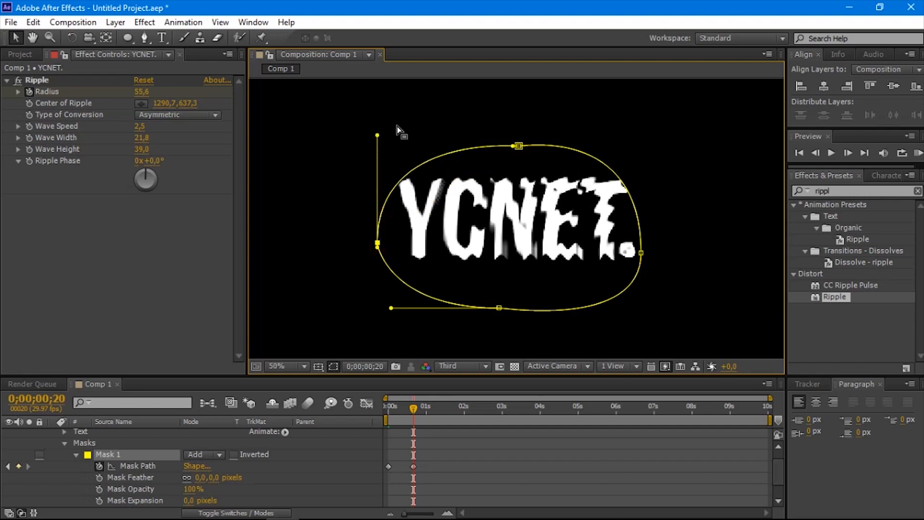
pyautogui.moveTo(515, 147); pyautogui.dragTo(480, 146)
pyautogui.click(519, 145)
pyautogui.moveTo(520, 145); pyautogui.dragTo(569, 146)
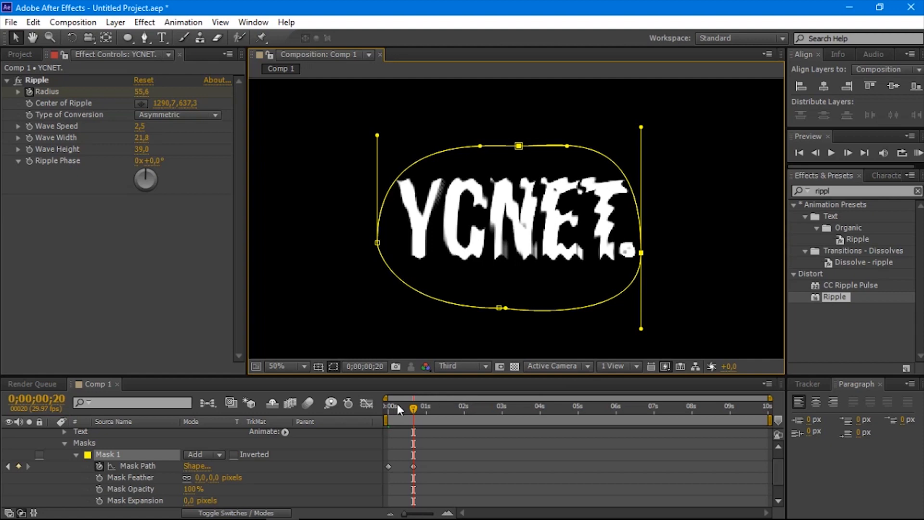
# Step: Preview the mask reveal, deselect the mask and return to the first frame to play it again
pyautogui.press('space')
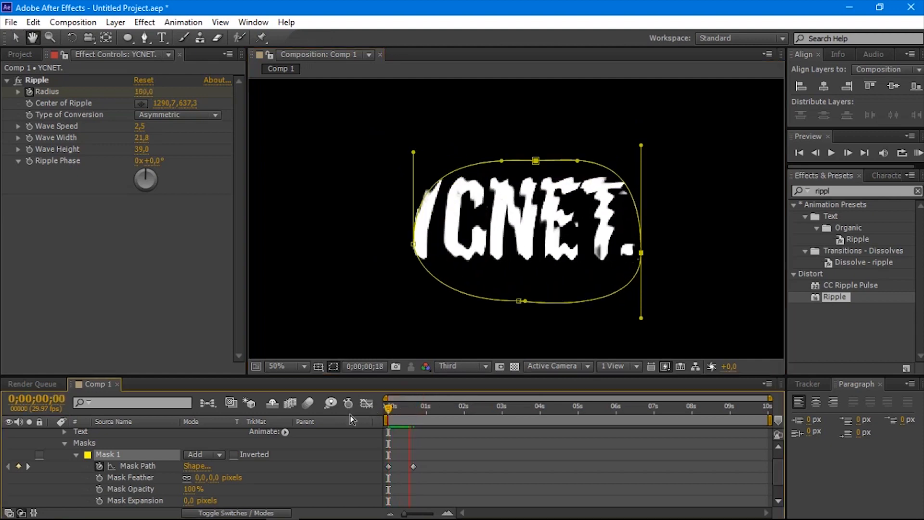
pyautogui.press('space')
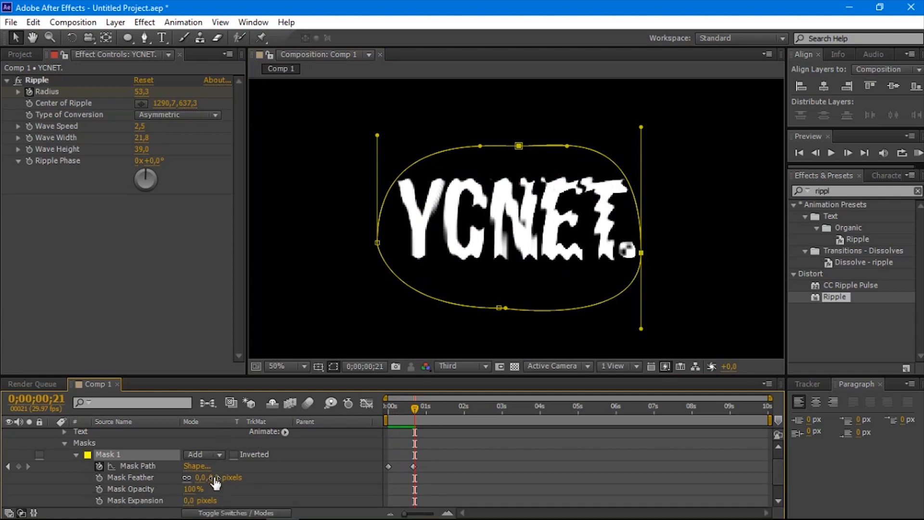
pyautogui.click(196, 316)
pyautogui.click(295, 306)
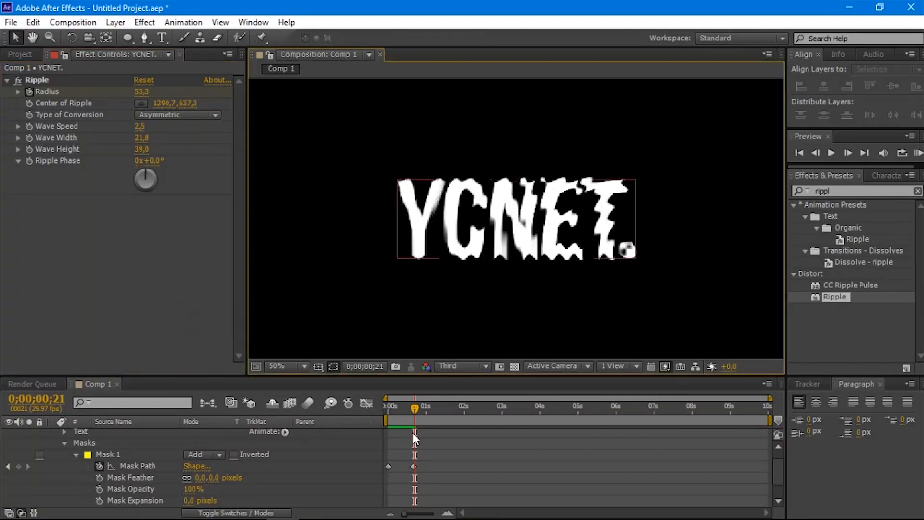
pyautogui.moveTo(339, 415); pyautogui.dragTo(330, 415)
pyautogui.press('space')
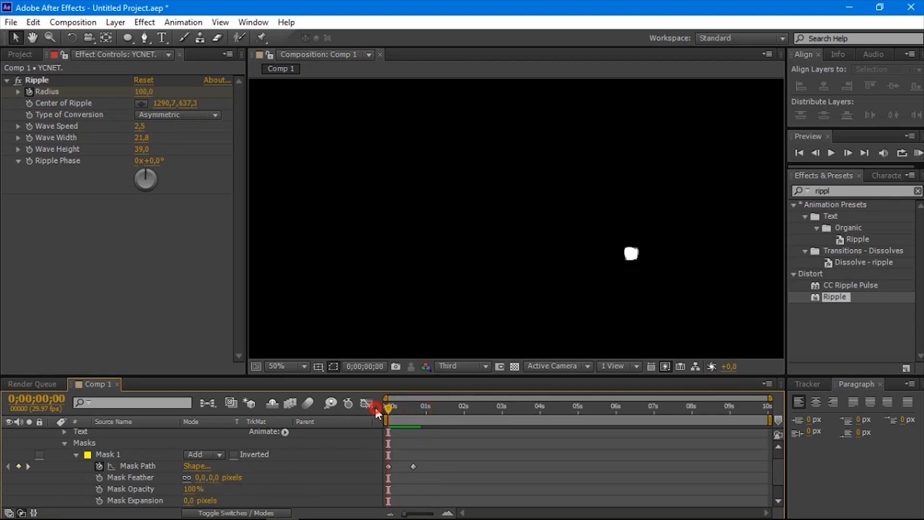
# Step: Go to 0;00;00;12, set Mask 1's Mask Feather to 39 pixels and preview the animation from the start
pyautogui.moveTo(393, 409)
pyautogui.mouseDown()
pyautogui.moveTo(417, 409)
pyautogui.moveTo(403, 405)
pyautogui.mouseUp()
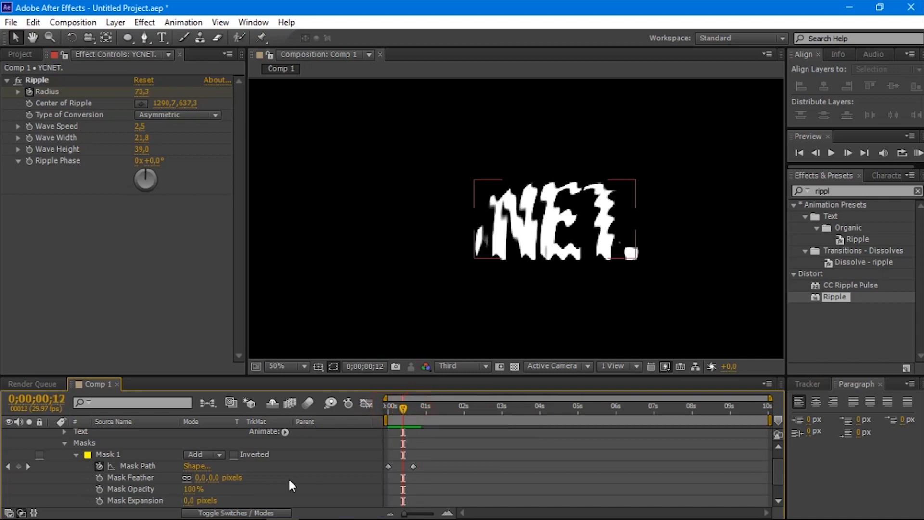
pyautogui.moveTo(211, 478); pyautogui.dragTo(250, 477)
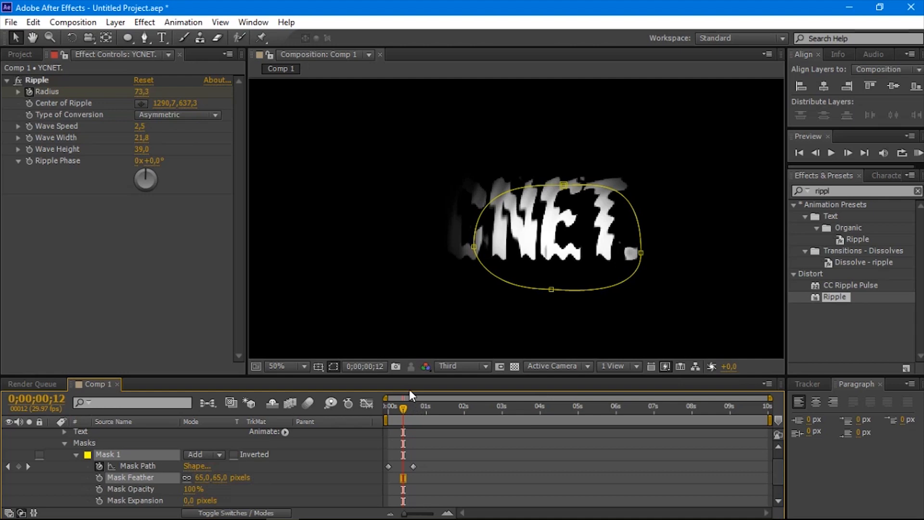
pyautogui.moveTo(219, 478); pyautogui.dragTo(207, 478)
pyautogui.moveTo(403, 417); pyautogui.dragTo(328, 419)
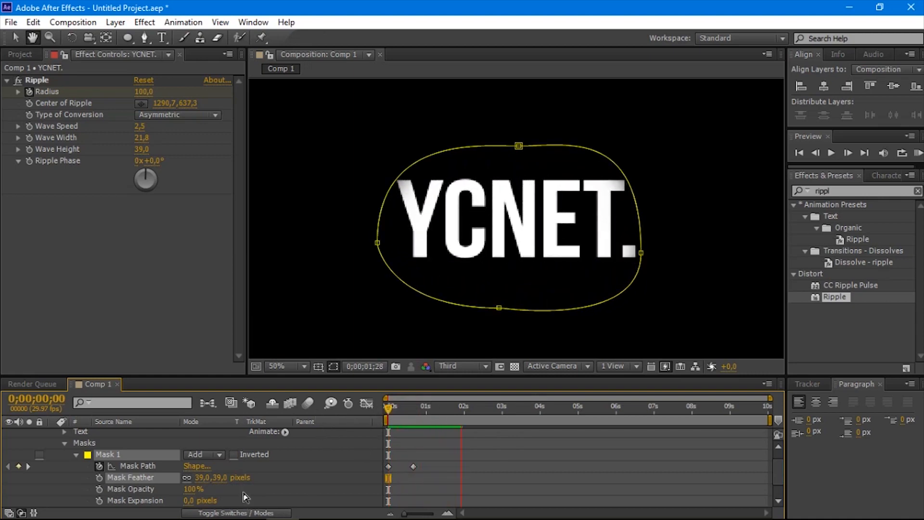
pyautogui.click(317, 494)
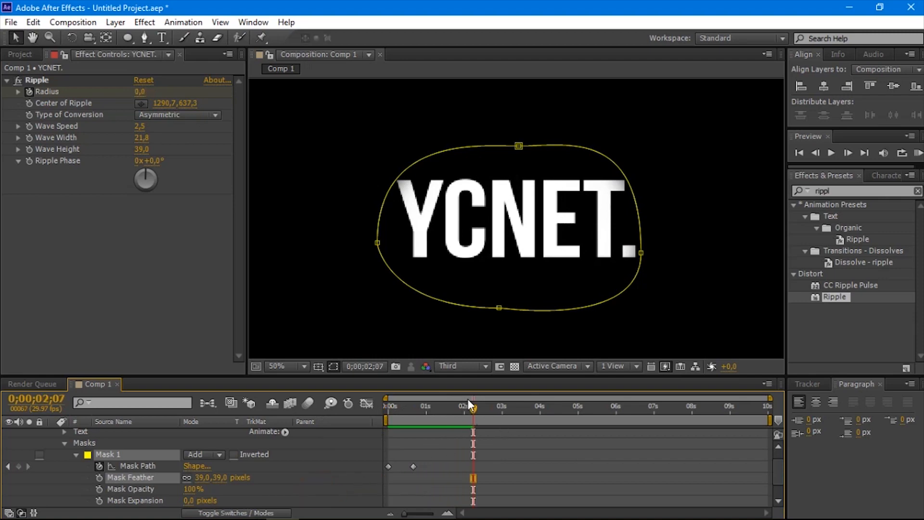
# Step: Select both Mask Path keyframes and try to apply Ease and Wizz with Expo easing, In + Out type and all keys
pyautogui.moveTo(430, 412); pyautogui.dragTo(381, 416)
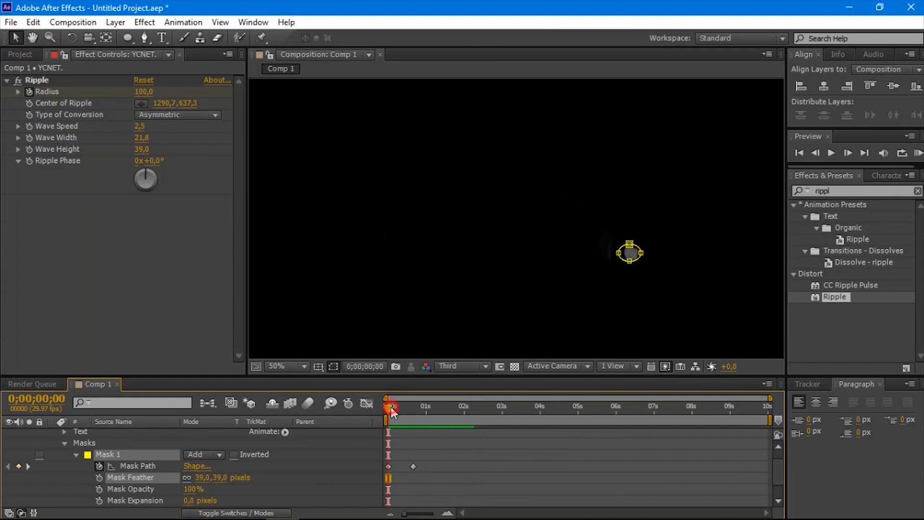
pyautogui.moveTo(404, 405); pyautogui.dragTo(406, 405)
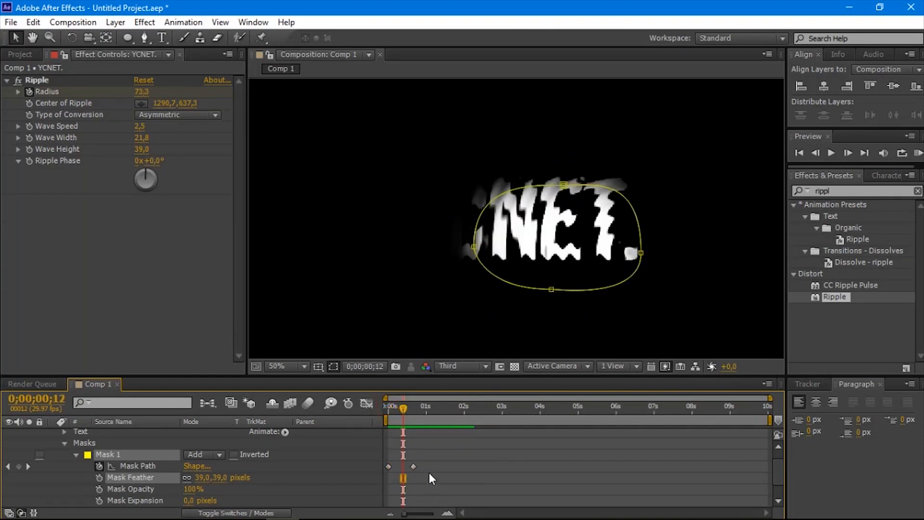
pyautogui.moveTo(437, 454); pyautogui.dragTo(373, 467)
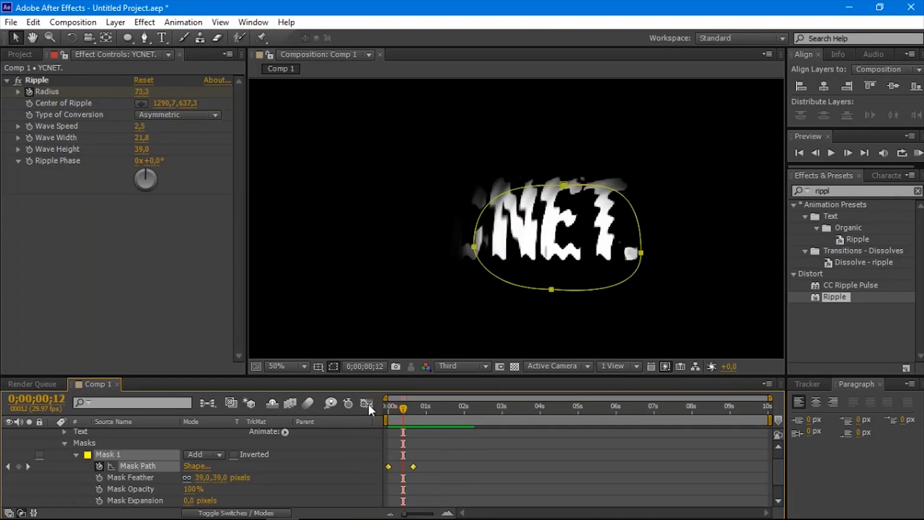
pyautogui.click(246, 22)
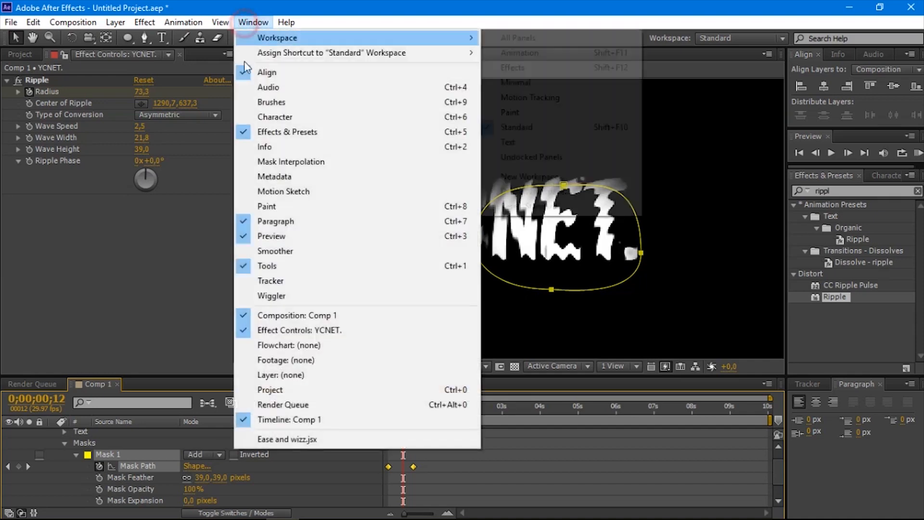
pyautogui.click(320, 440)
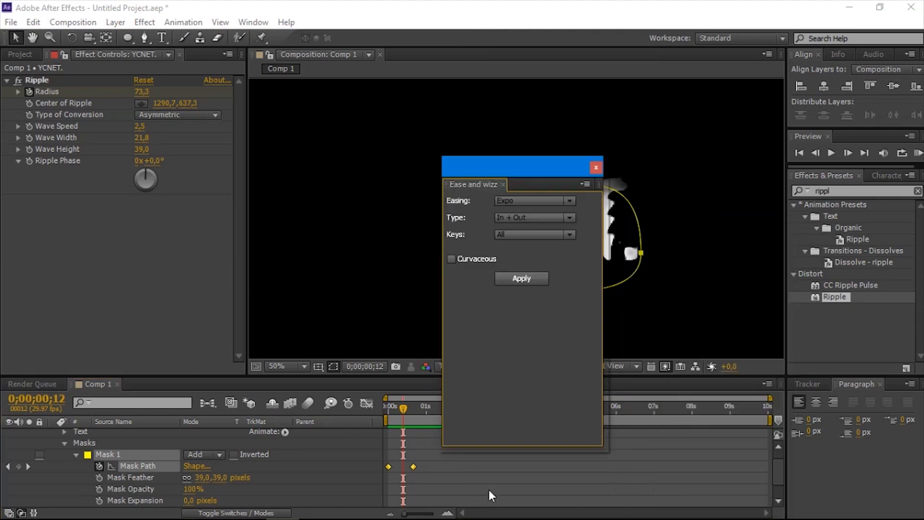
pyautogui.moveTo(508, 166); pyautogui.dragTo(619, 157)
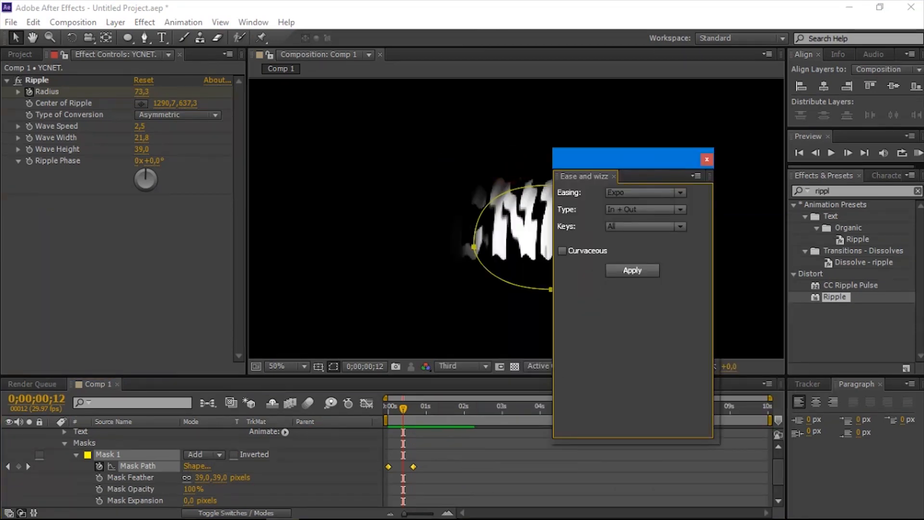
pyautogui.click(389, 466)
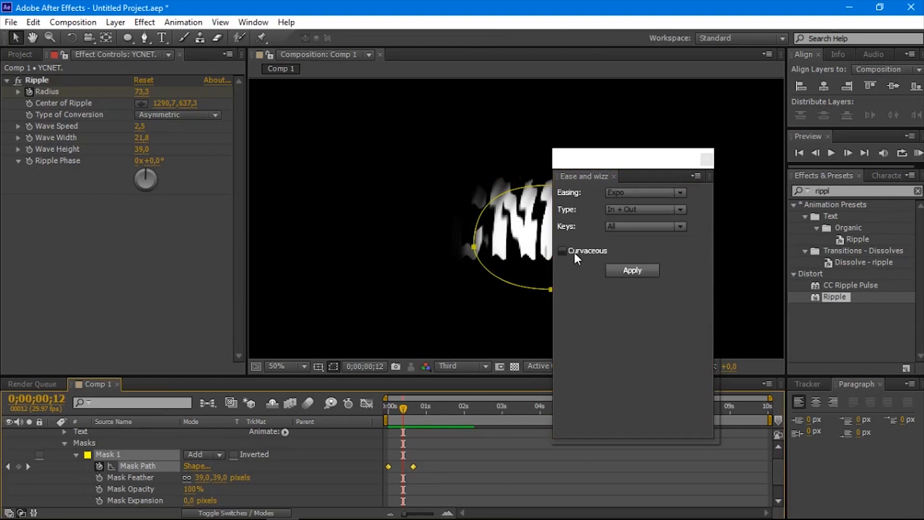
pyautogui.click(633, 279)
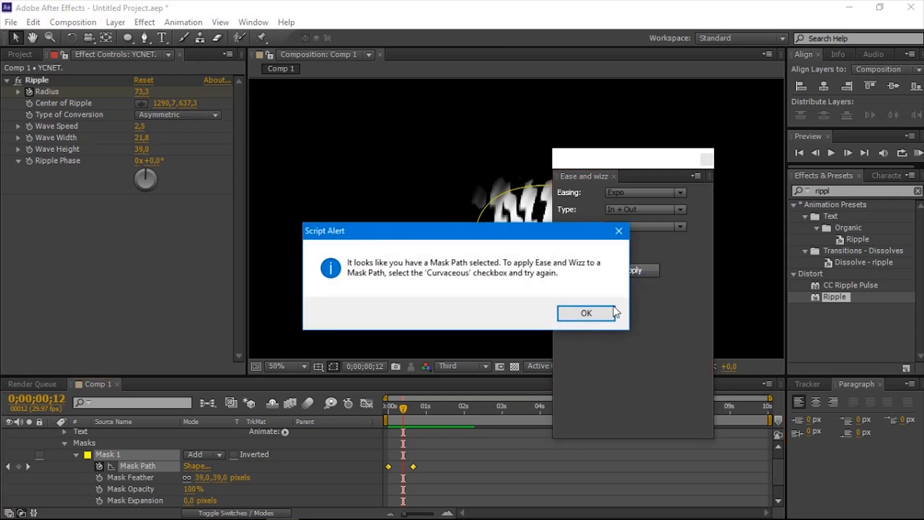
# Step: Enable Curvaceous, apply the Expo In + Out easing to the Mask Path keyframes and close Ease and Wizz
pyautogui.click(593, 316)
pyautogui.click(562, 251)
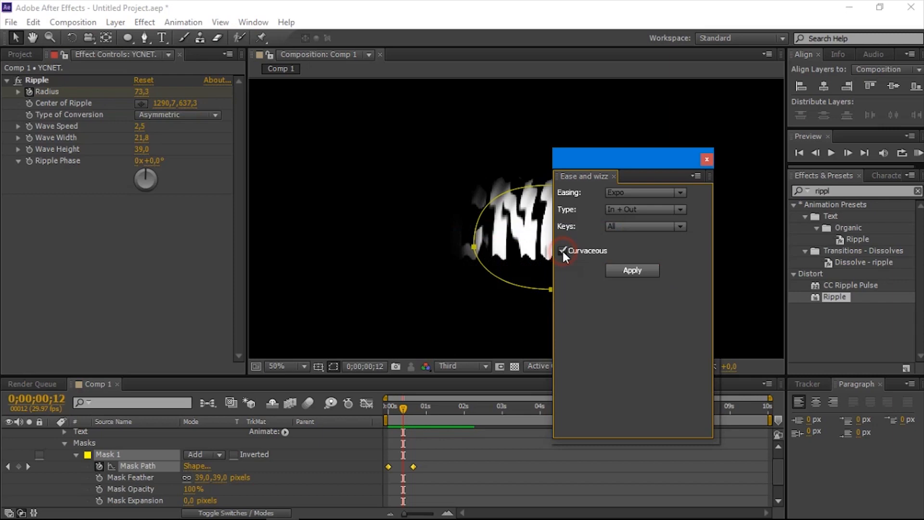
pyautogui.click(634, 273)
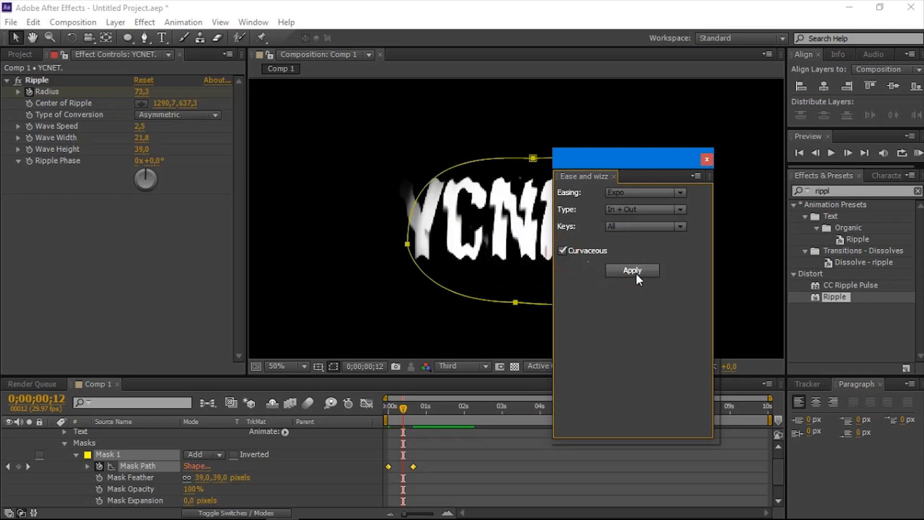
pyautogui.click(706, 160)
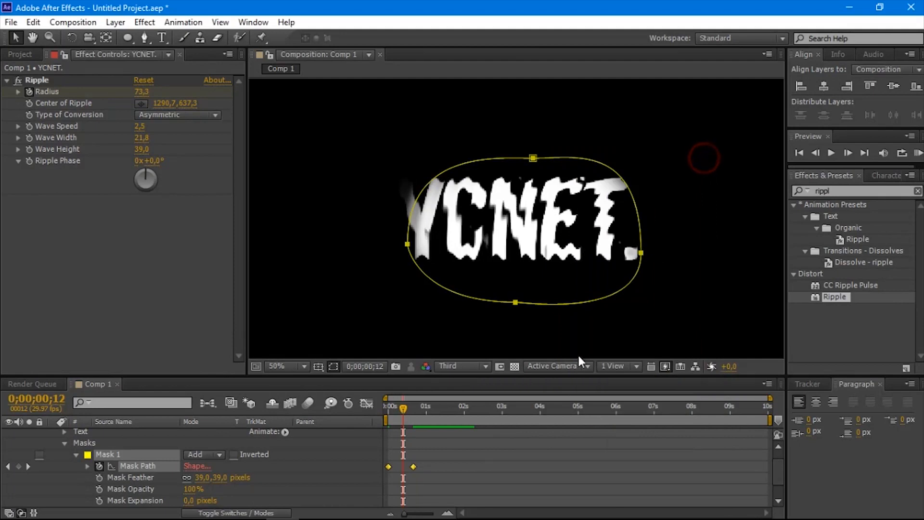
# Step: Preview the eased mask reveal from the first frame and undo the Ease and Wizz easing
pyautogui.moveTo(405, 413); pyautogui.dragTo(371, 408)
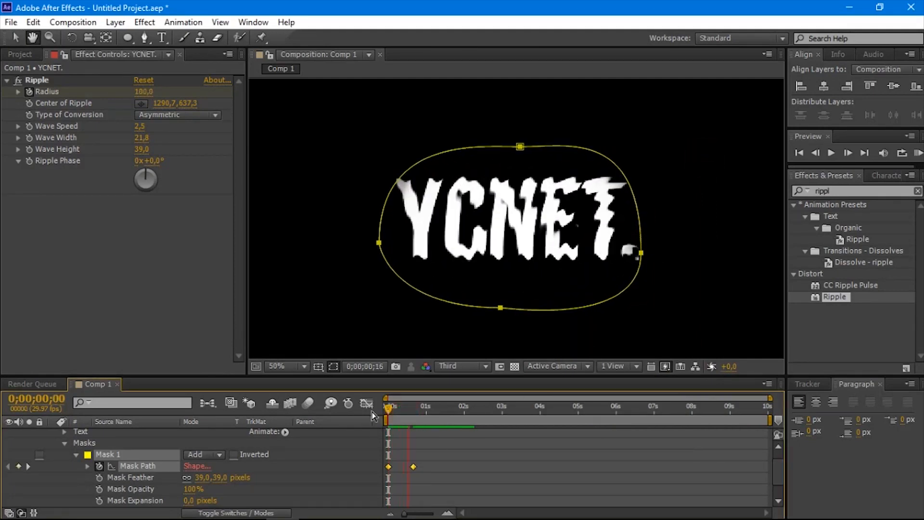
pyautogui.press('space')
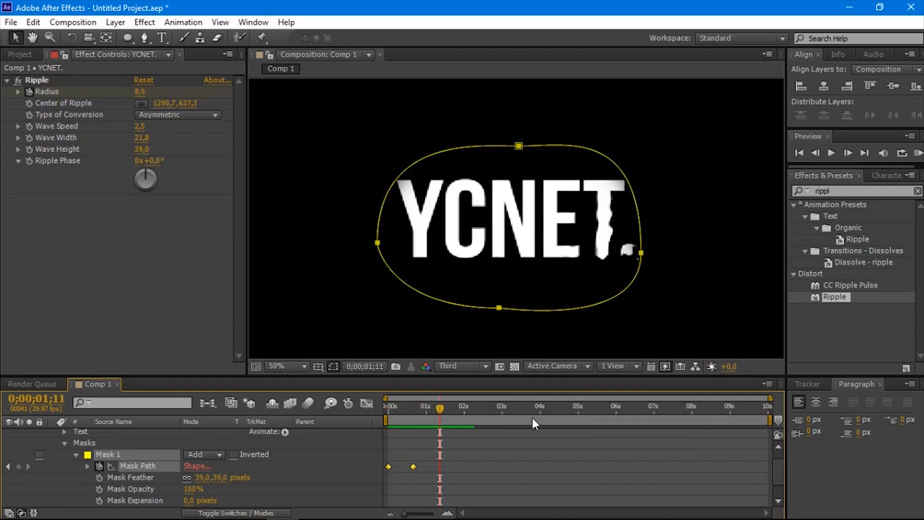
pyautogui.hotkey('ctrl', 'z')
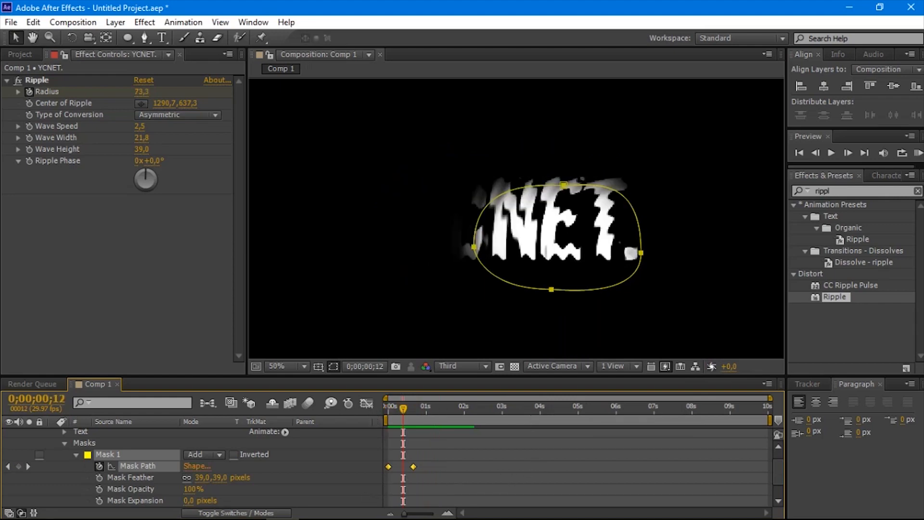
# Step: Select both Mask Path keyframes of Mask 1 and apply Easy Ease to them
pyautogui.moveTo(424, 462); pyautogui.dragTo(380, 480)
pyautogui.rightClick(413, 470)
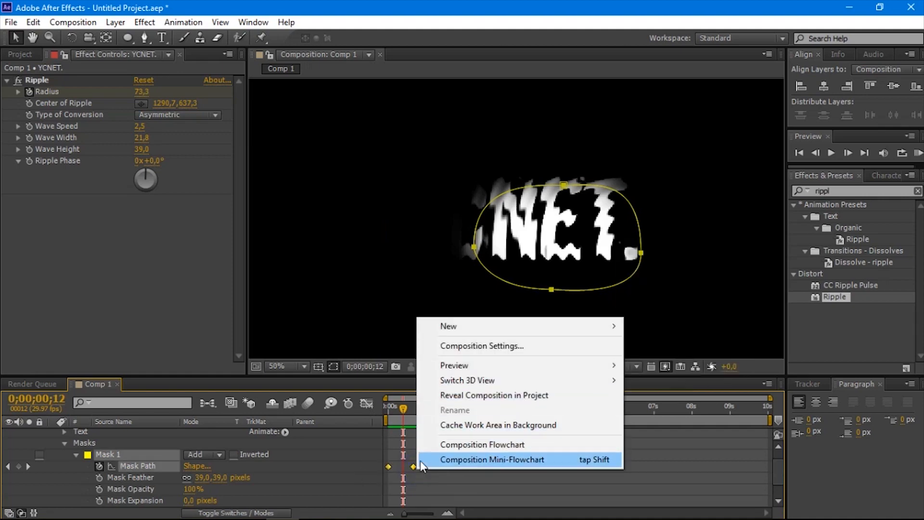
pyautogui.rightClick(412, 467)
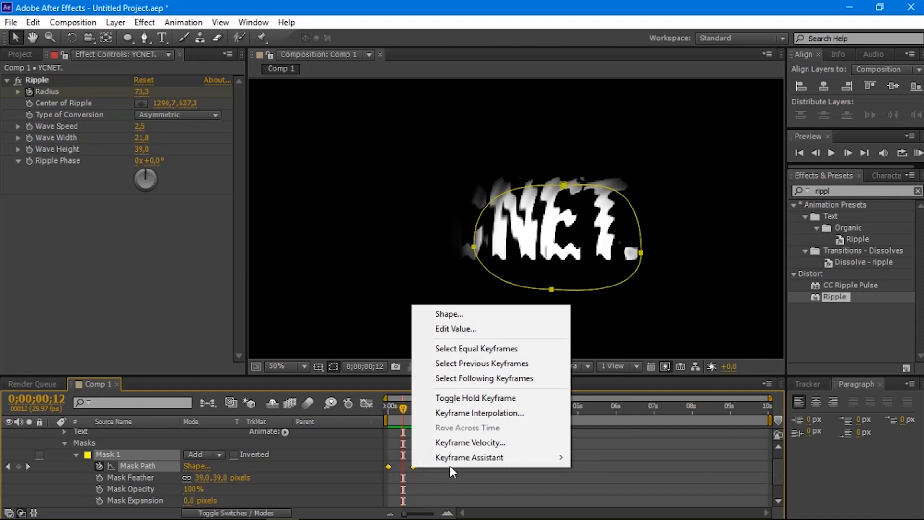
pyautogui.moveTo(541, 457)
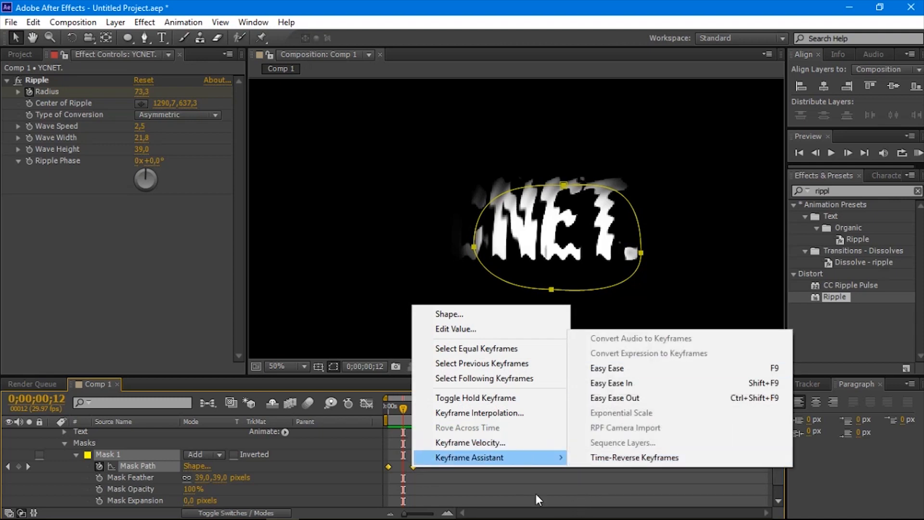
pyautogui.click(415, 467)
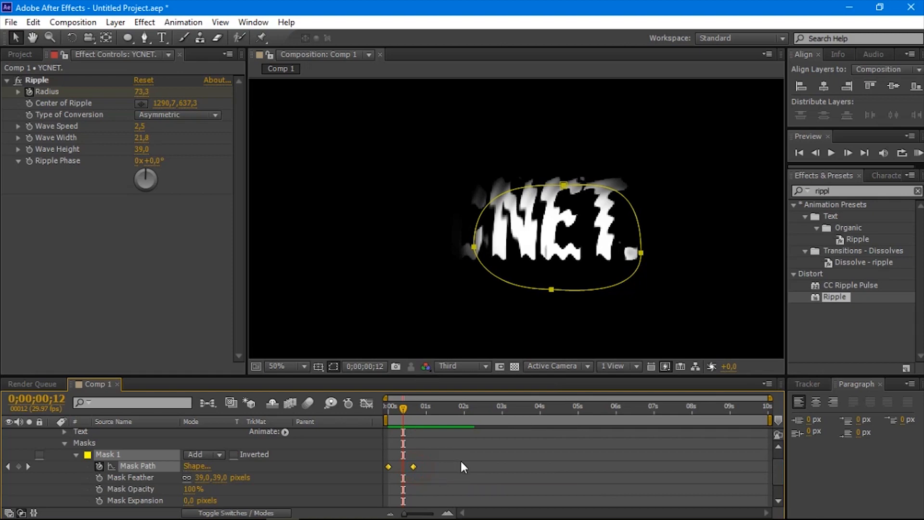
pyautogui.press('F9')
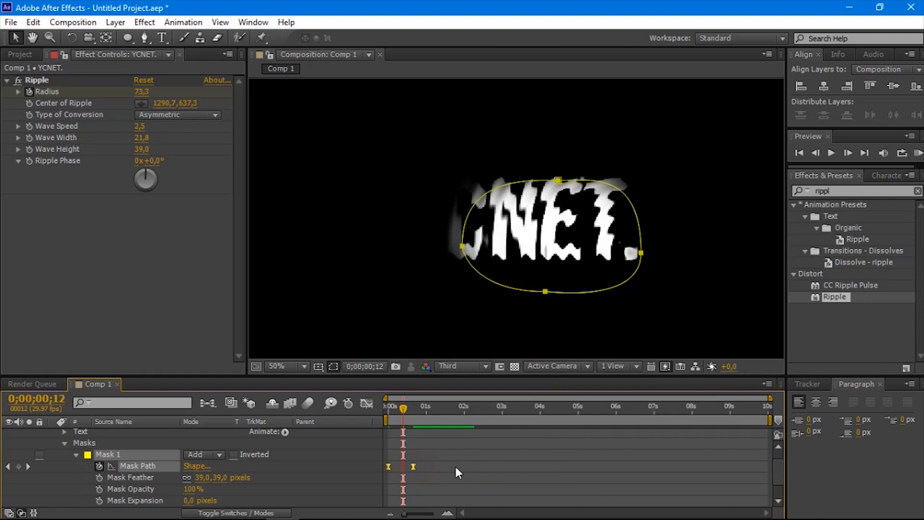
# Step: Reshape the Mask Path speed curve in the Graph Editor to peak near the start, and preview the reveal from the first frame
pyautogui.click(368, 404)
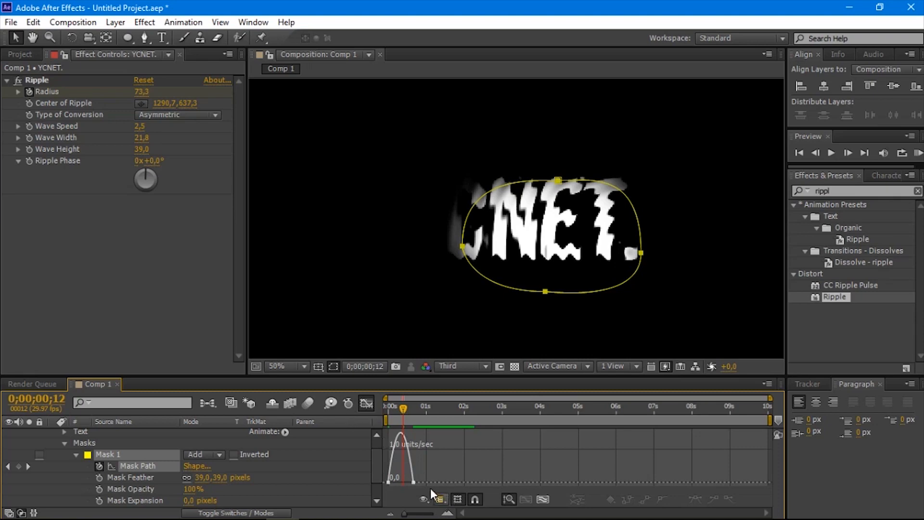
pyautogui.moveTo(440, 469); pyautogui.dragTo(405, 482)
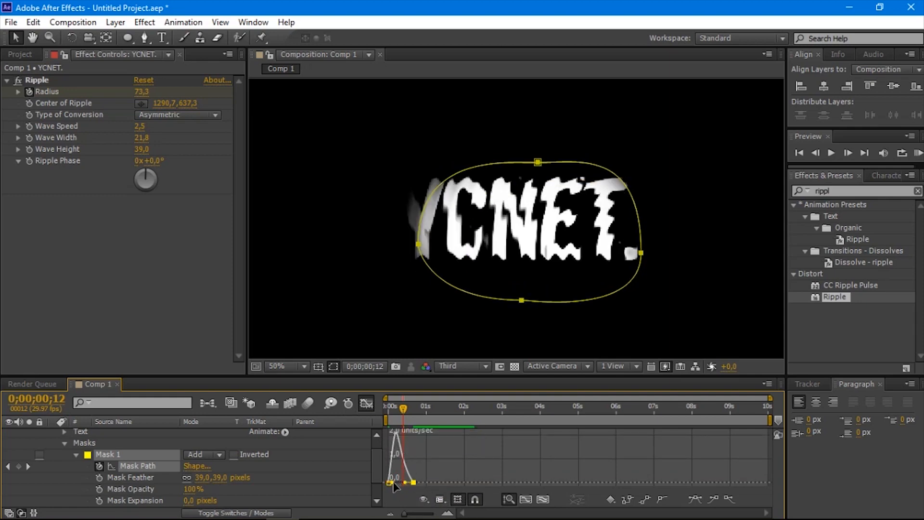
pyautogui.moveTo(404, 409); pyautogui.dragTo(370, 411)
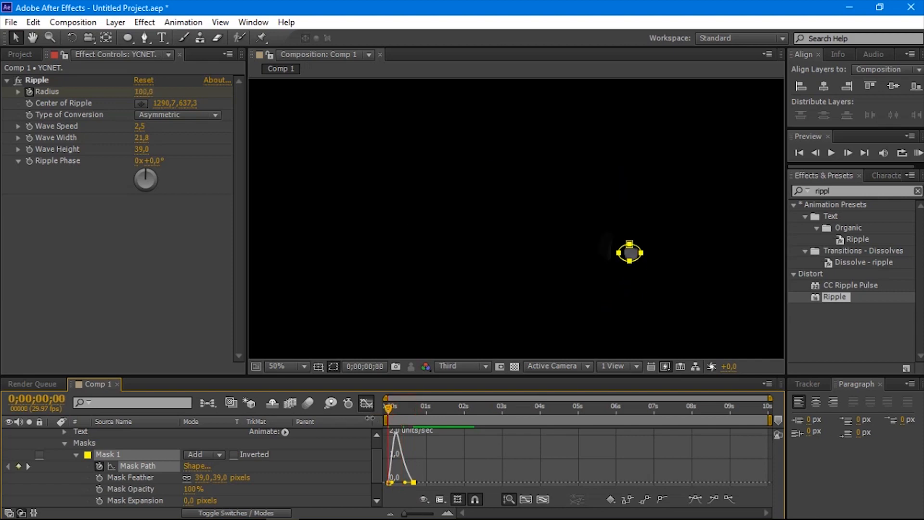
pyautogui.press('space')
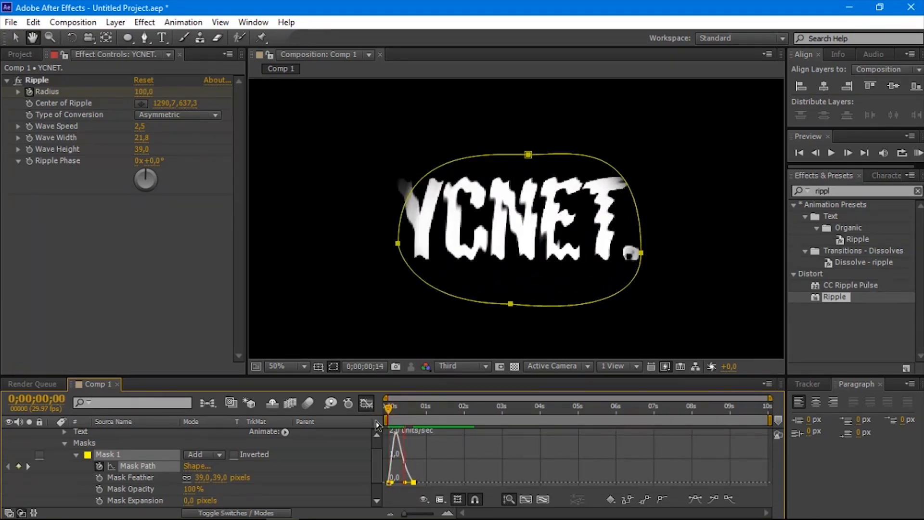
pyautogui.press('space')
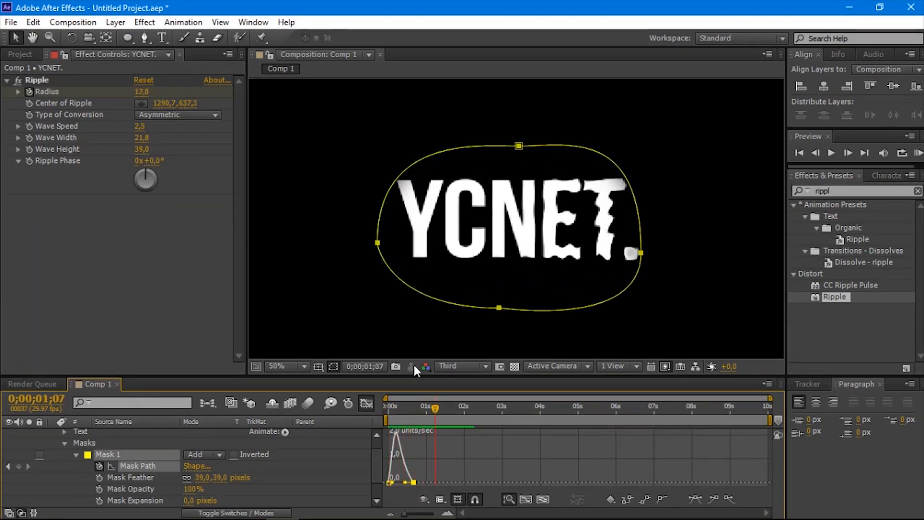
# Step: Deselect the text layer, leave the Graph Editor and preview the animation from 0;00;00;00 without the mask outline
pyautogui.click(363, 328)
pyautogui.click(308, 322)
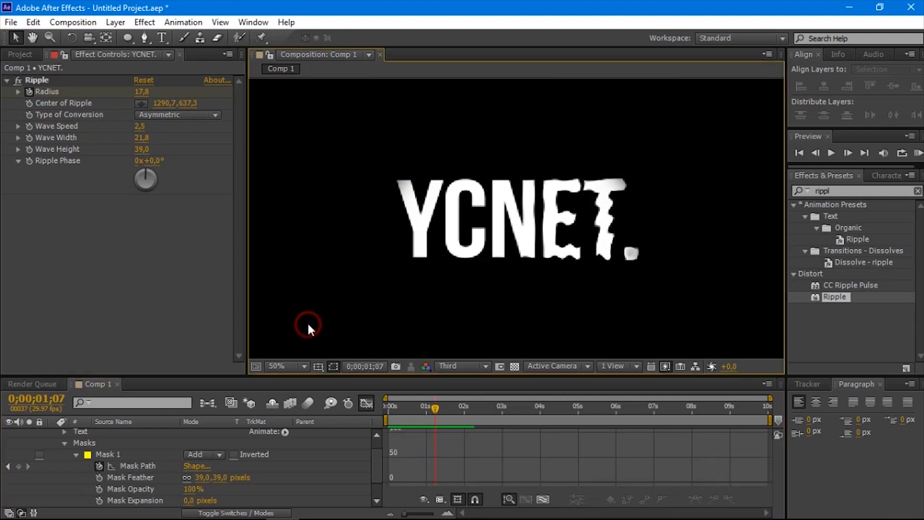
pyautogui.moveTo(435, 407); pyautogui.dragTo(330, 408)
pyautogui.click(363, 405)
pyautogui.press('space')
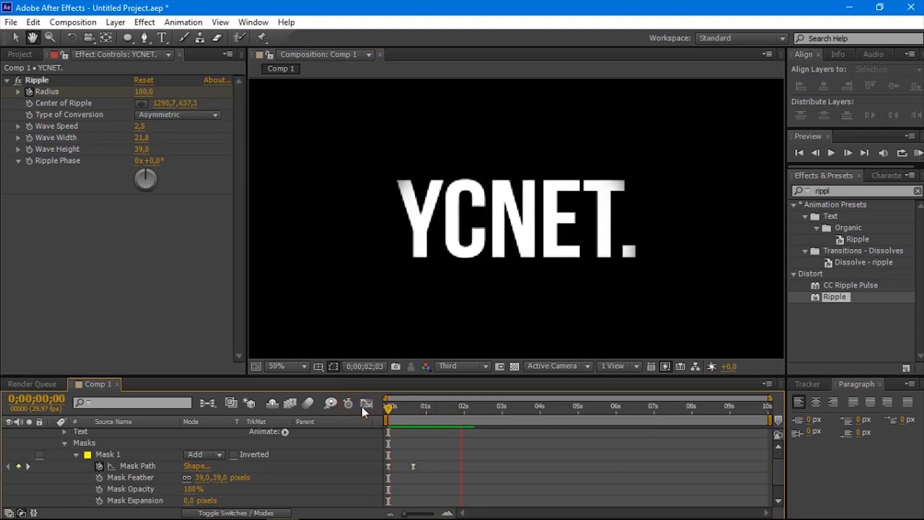
pyautogui.press('space')
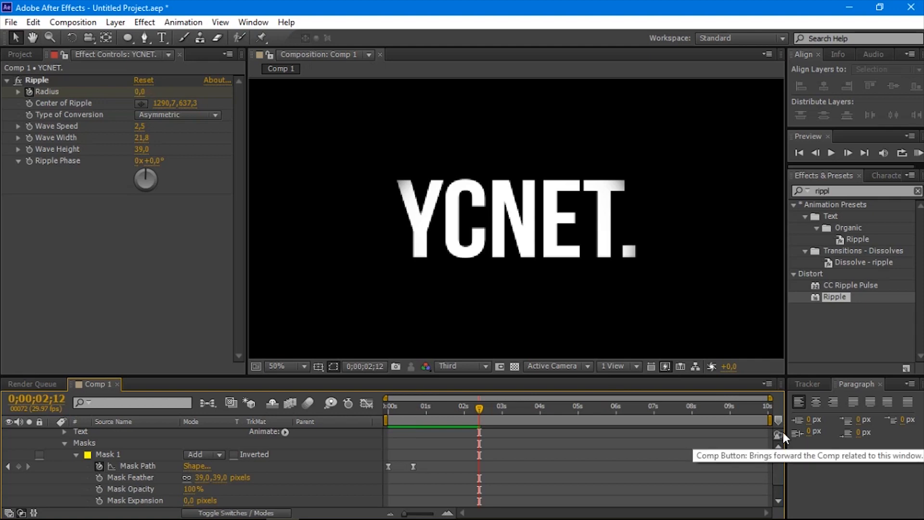
# Step: Shorten the work area to end at about 1.5 seconds and preview it from the first frame
pyautogui.moveTo(771, 420); pyautogui.dragTo(341, 409)
pyautogui.press('space')
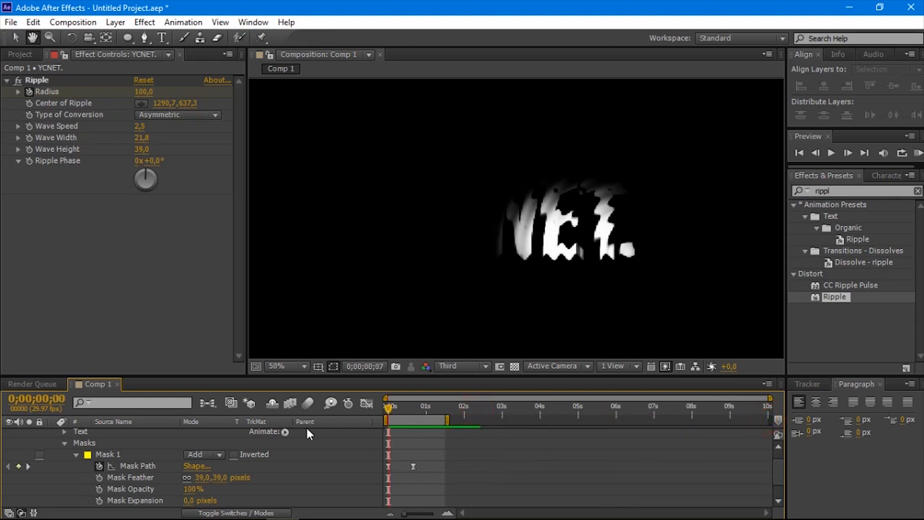